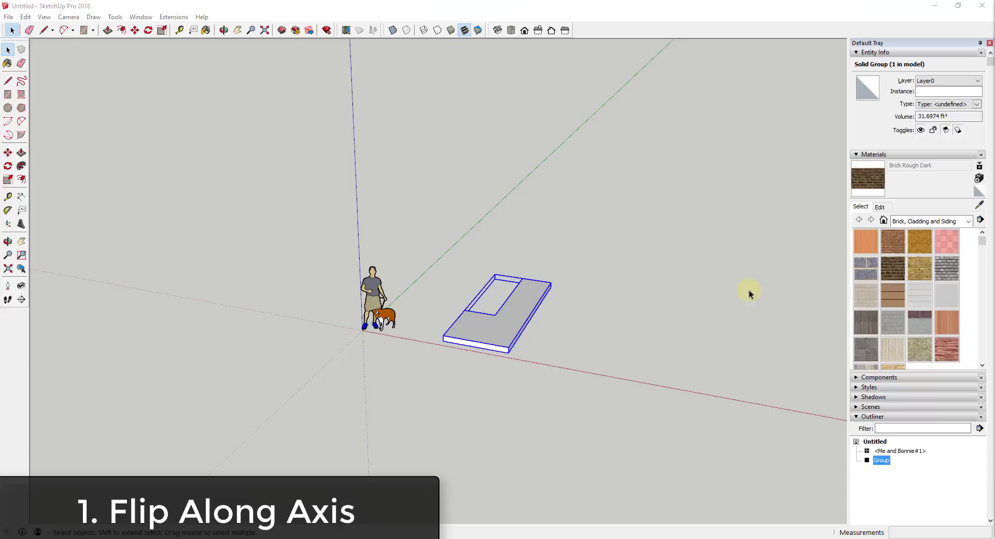
- Zoom in and orbit for a closer, slightly downward view of the L-shaped slab group
scroll(516, 321, up, 5)
mouse_move(517, 323)
middle_down()
mouse_move(511, 300)
mouse_move(522, 313)
middle_up()
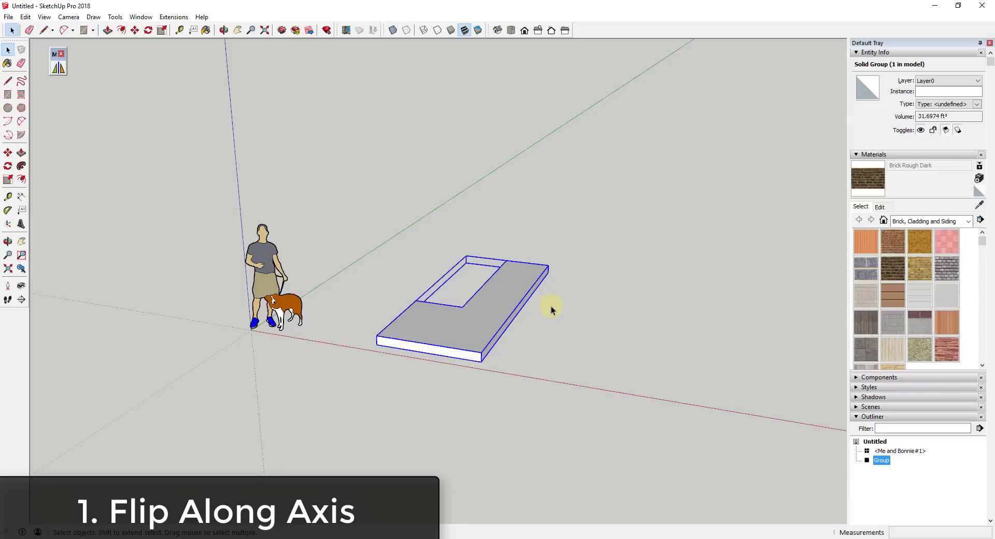
scroll(552, 309, down, 1)
scroll(558, 305, up, 2)
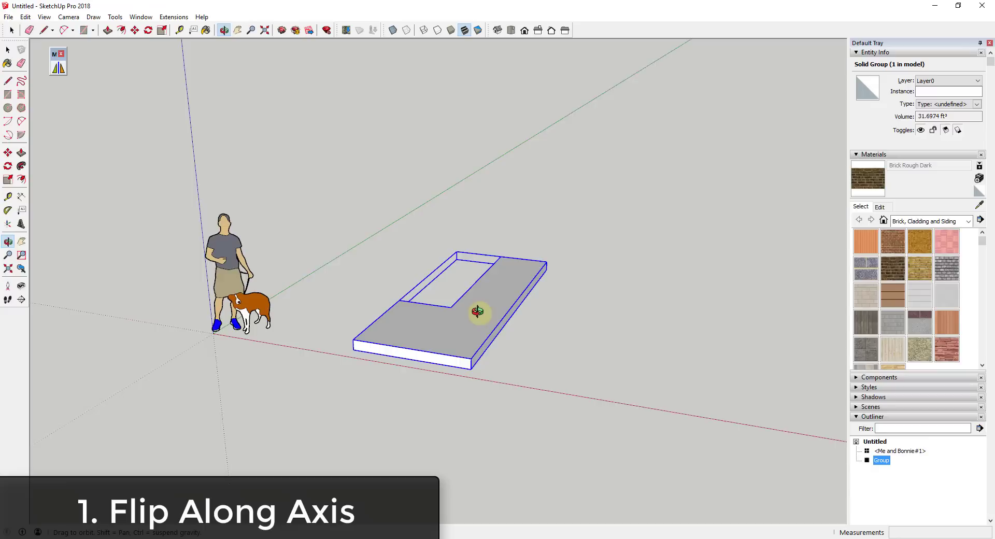
middle_drag(477, 316, 475, 313)
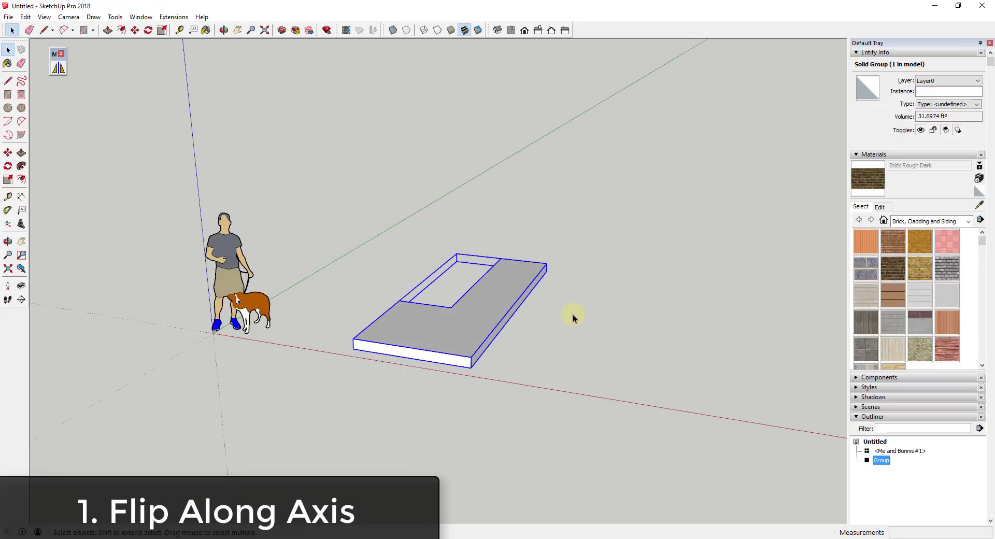
- Flip the slab group in place along its green axis with Flip Along
right_click(472, 313)
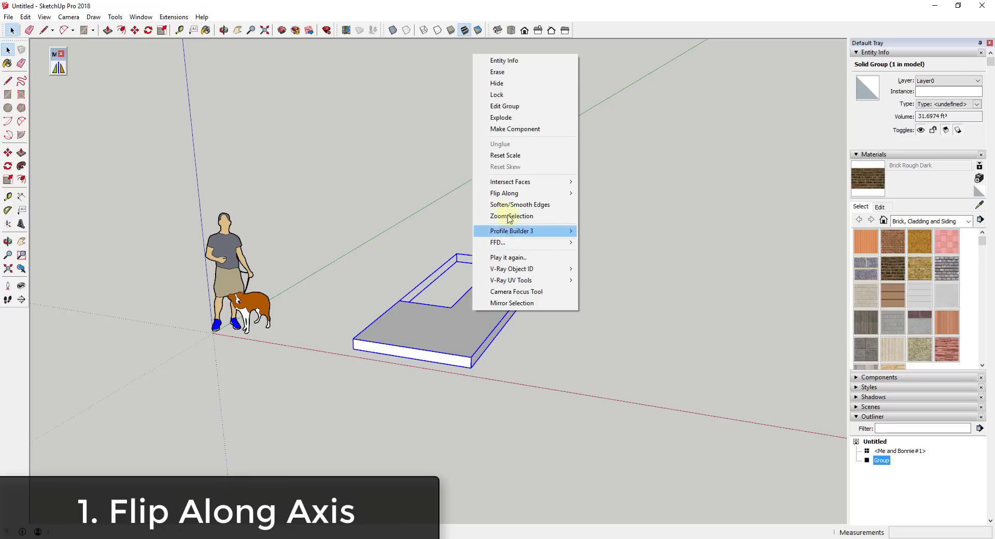
mouse_move(522, 197)
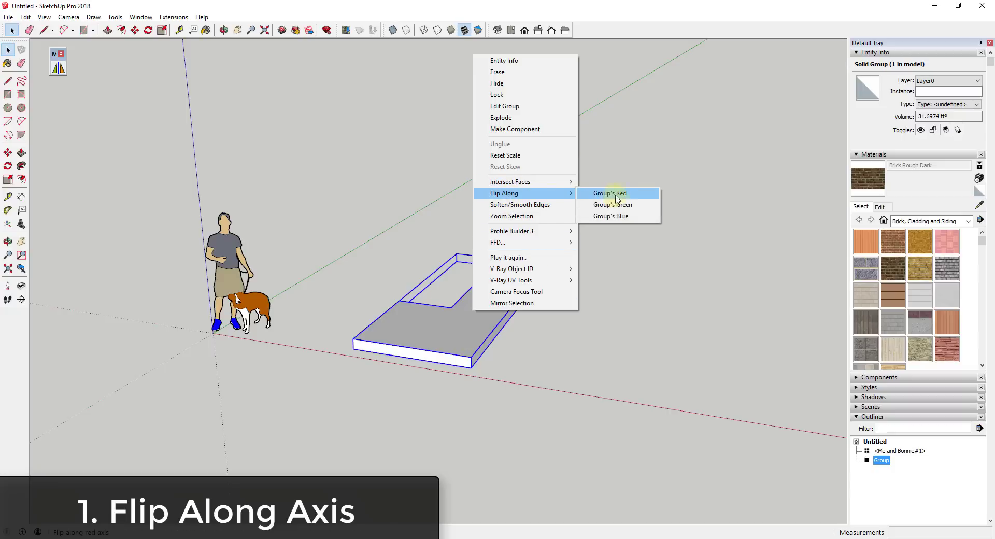
click(622, 208)
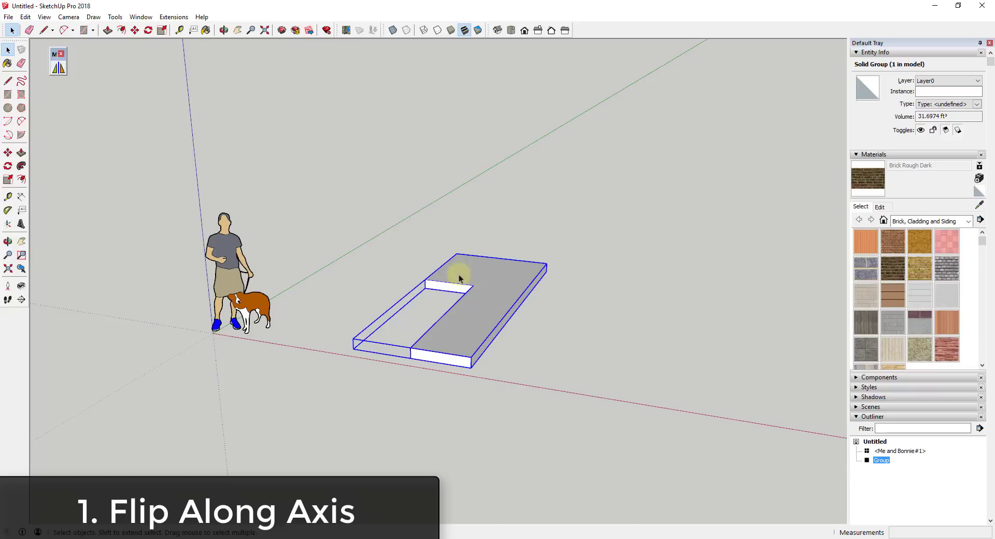
- Flip the group along its red axis too, then clear the selection
right_click(478, 310)
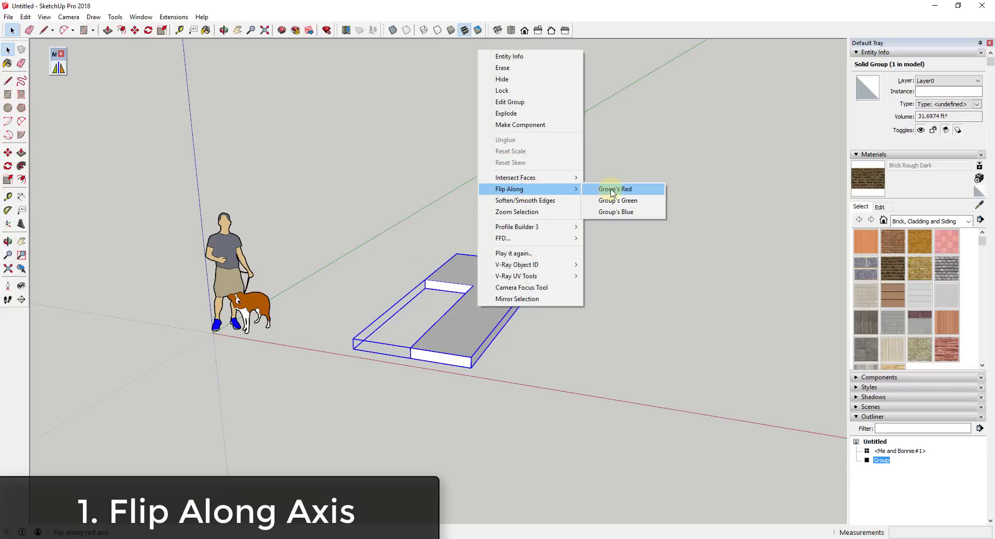
click(612, 191)
right_click(493, 277)
click(448, 263)
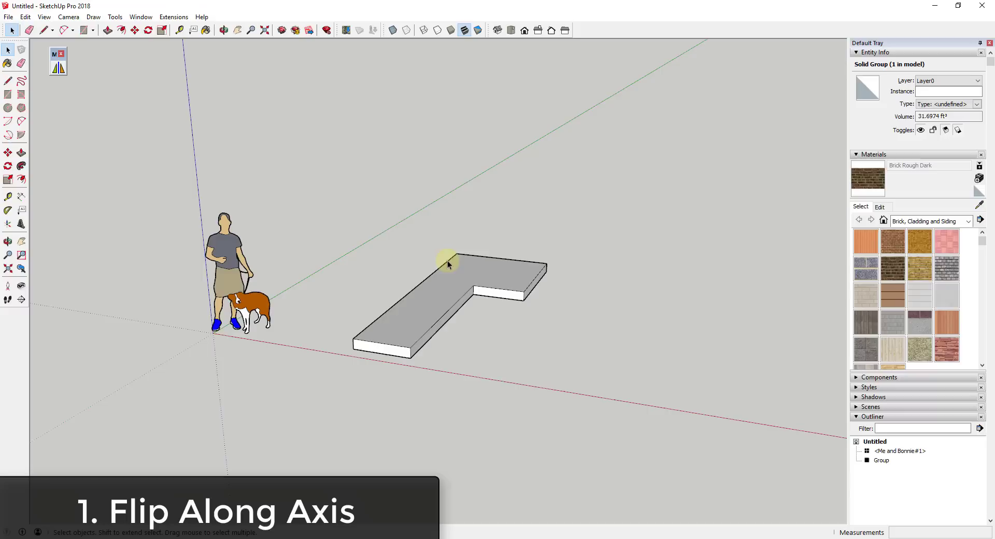
- Inside the group, draw a small rectangle on the far corner and push it up into a box
double_click(449, 263)
key(r)
click(457, 253)
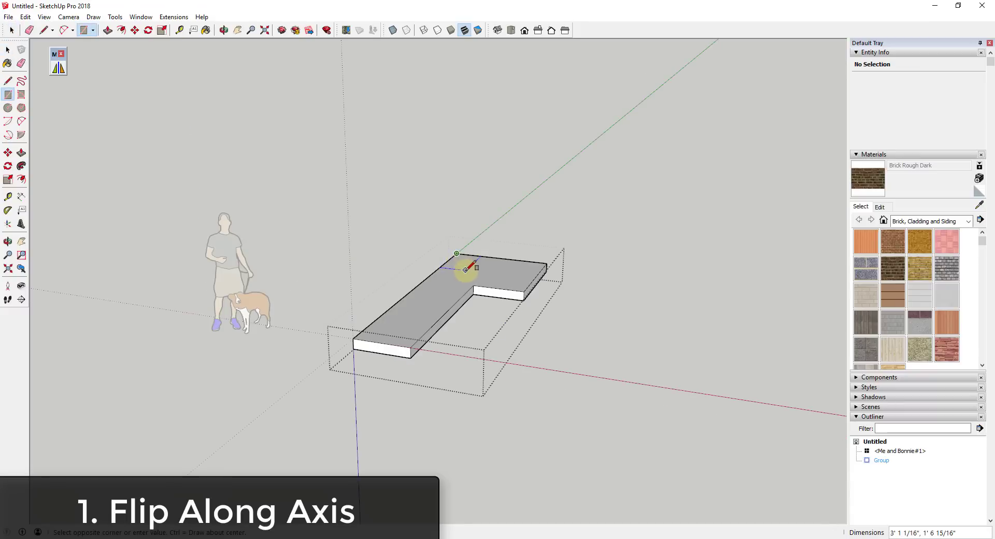
click(466, 269)
key(p)
click(460, 263)
click(455, 244)
key(space)
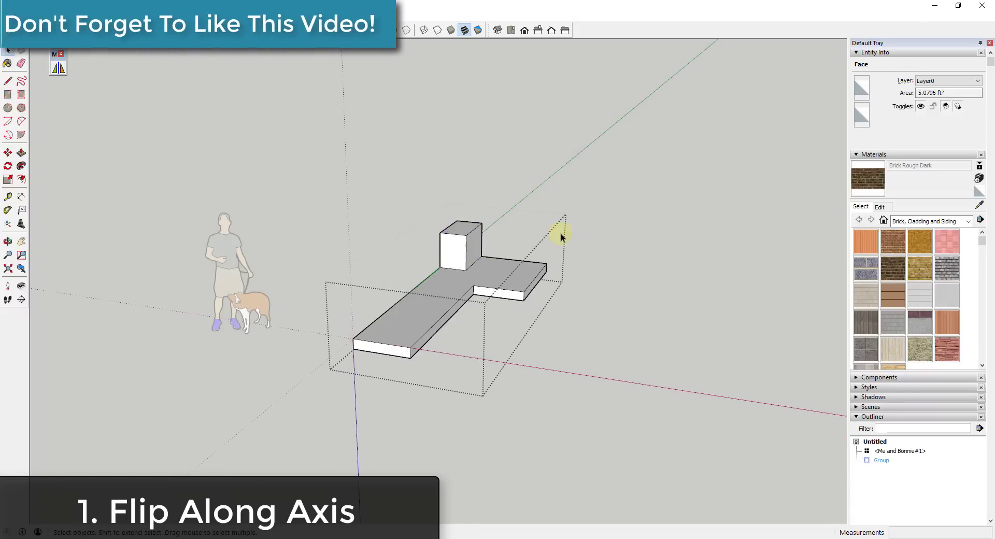
click(637, 248)
- Flip the group upside down along its blue axis and orbit to a side view
right_click(458, 262)
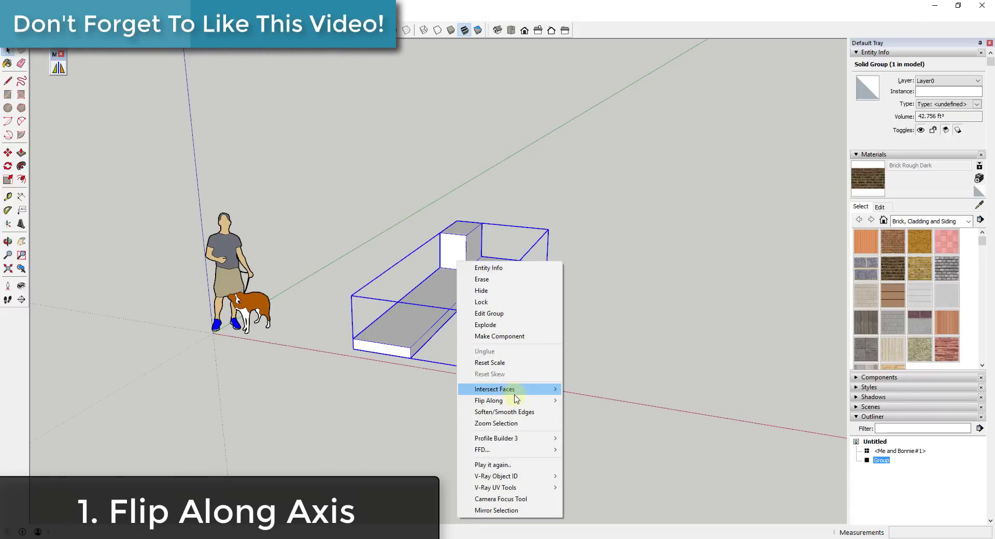
click(596, 423)
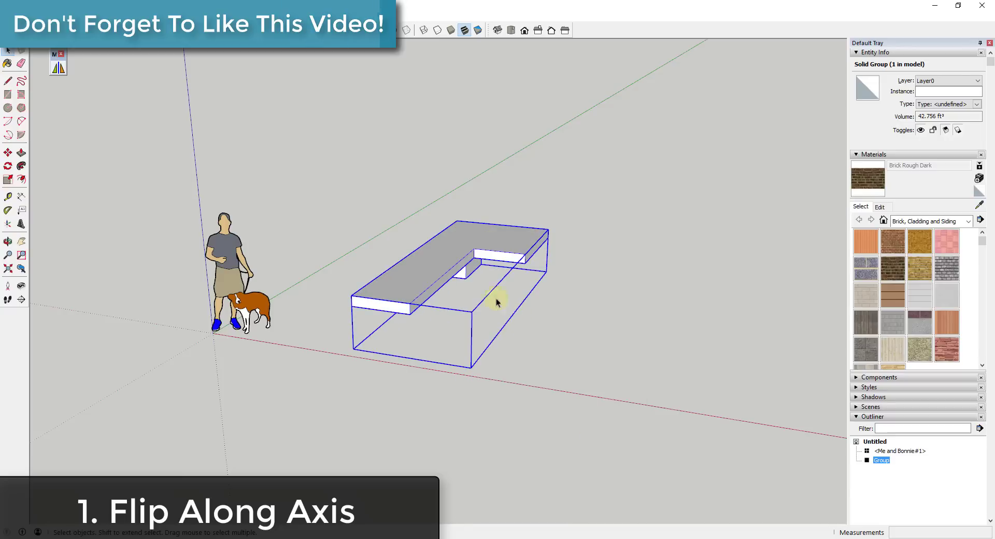
middle_drag(533, 271, 487, 294)
scroll(501, 276, down, 2)
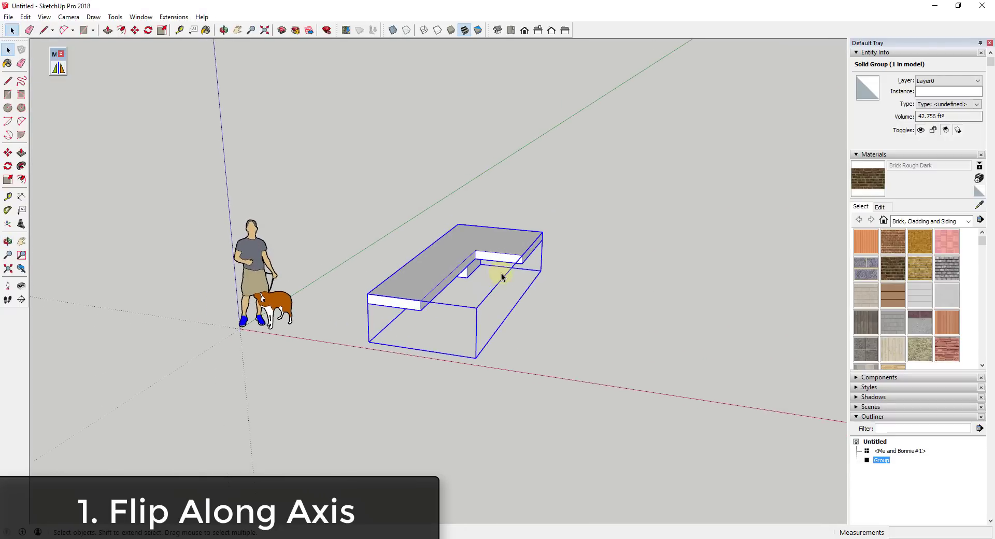
right_click(464, 253)
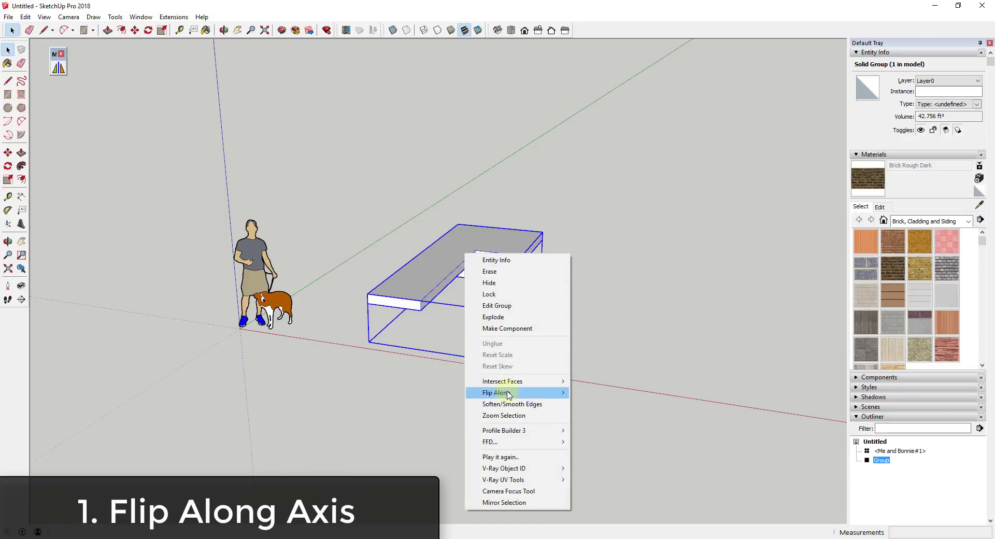
- Flip the group back upright along its blue axis, then reselect it
mouse_move(513, 393)
click(601, 415)
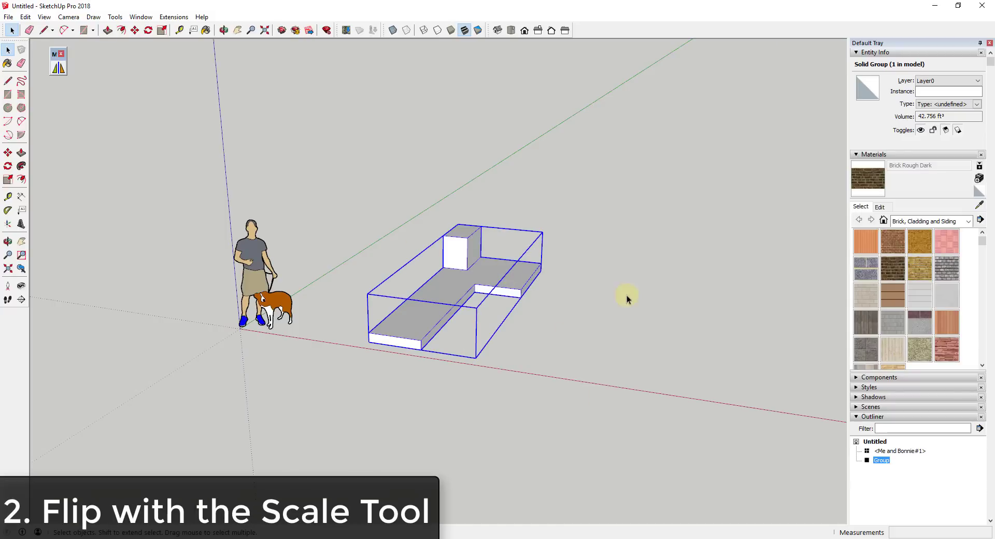
click(594, 301)
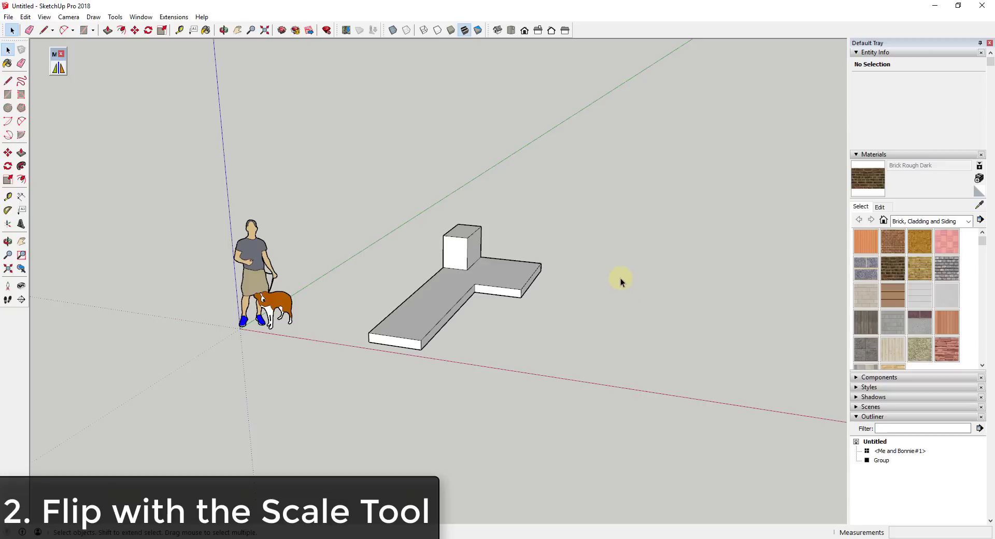
click(456, 291)
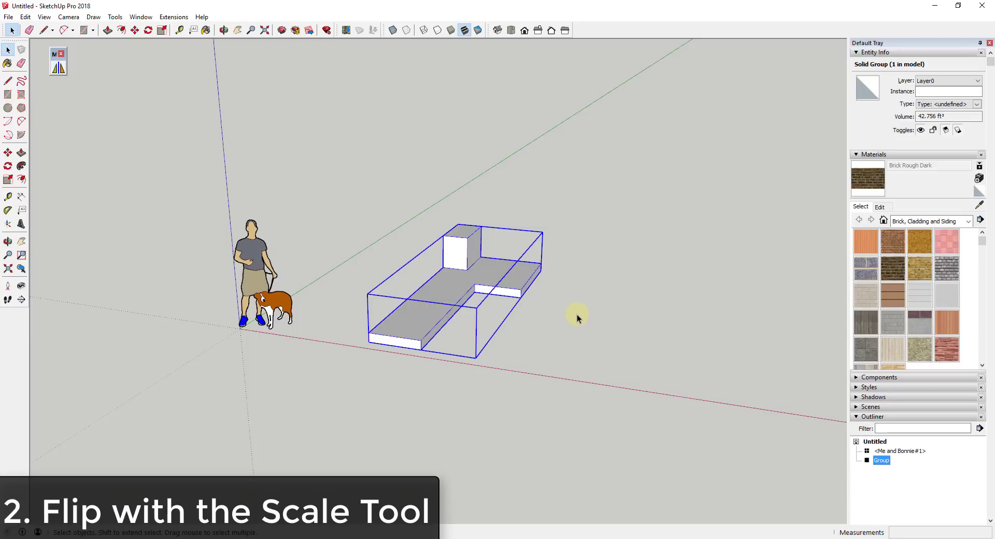
- Activate Scale on the group and try a red-axis stretch and a uniform resize, abandoning both
key(s)
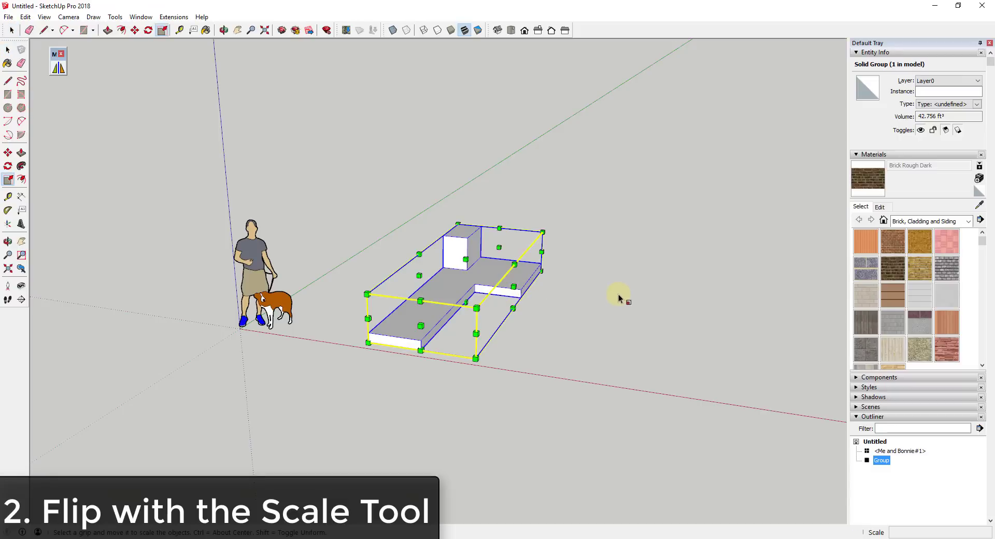
key(space)
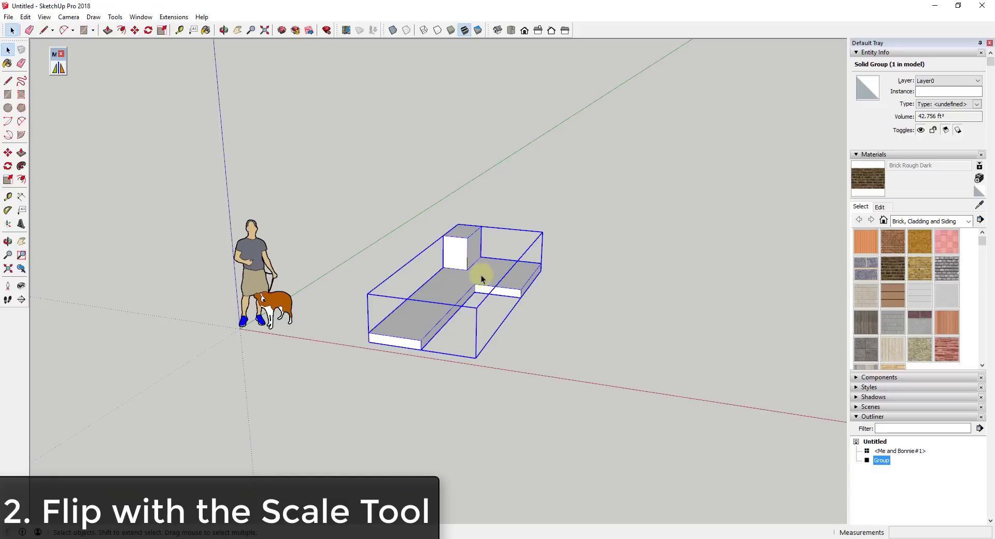
key(s)
click(419, 273)
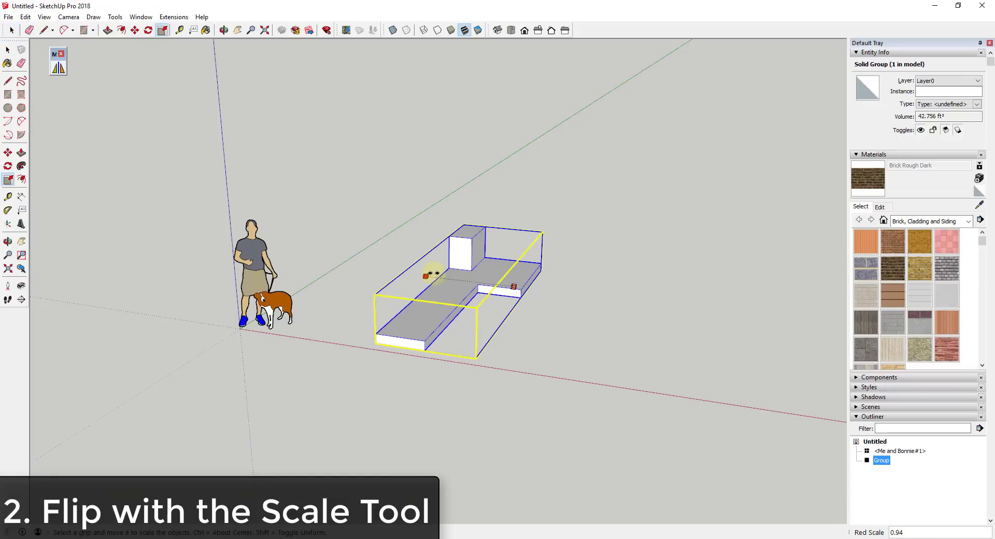
click(419, 274)
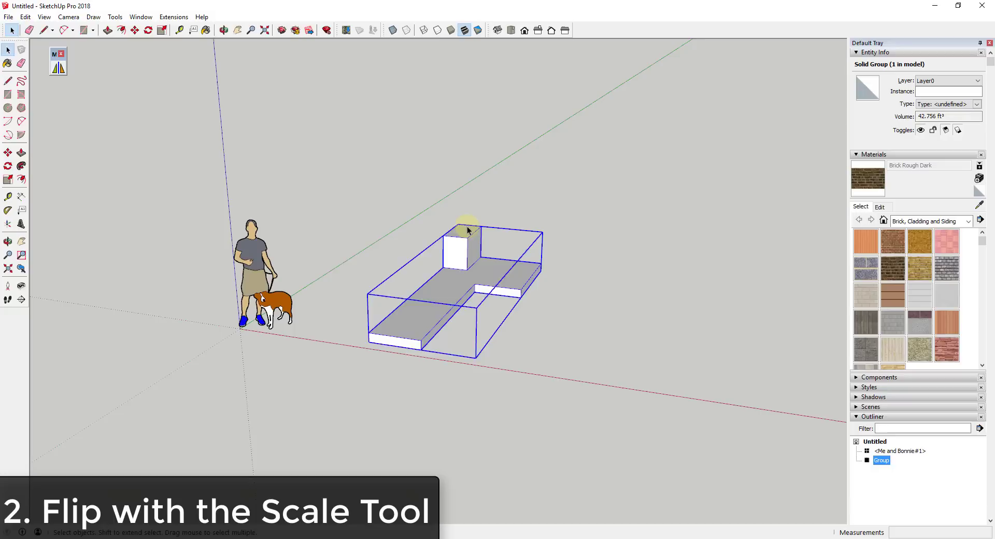
click(458, 225)
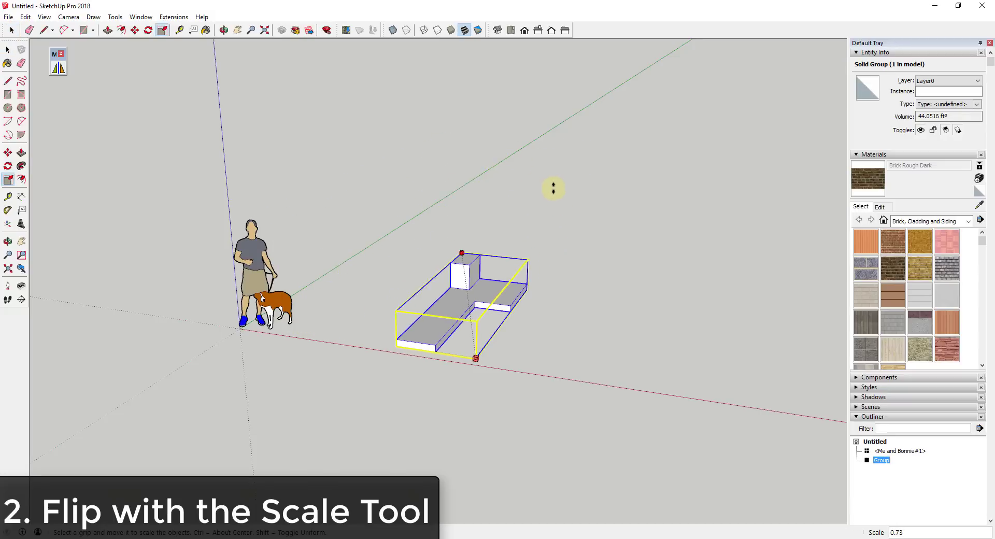
key(Escape)
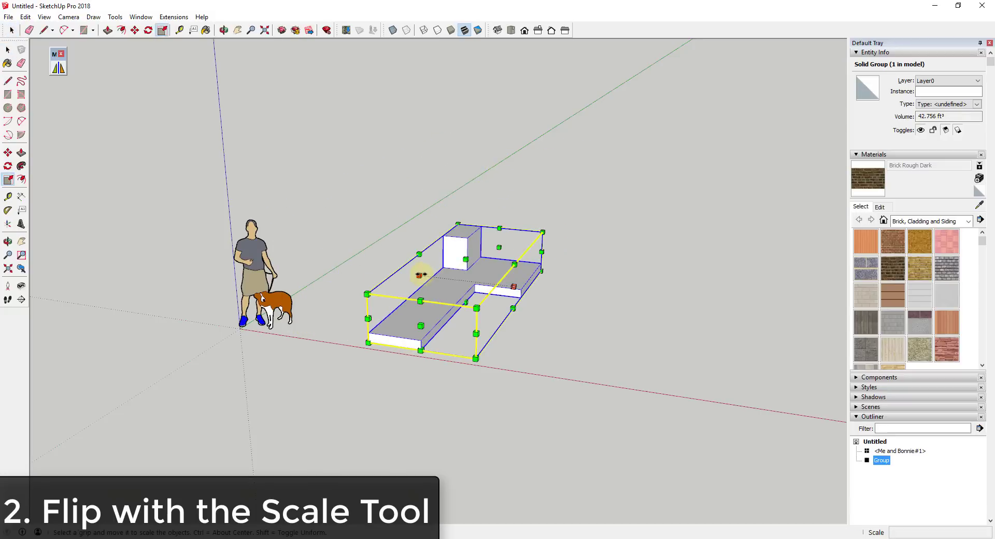
- Mirror the group along red at scale -1, flip it back, then mirror it again at -1
click(420, 274)
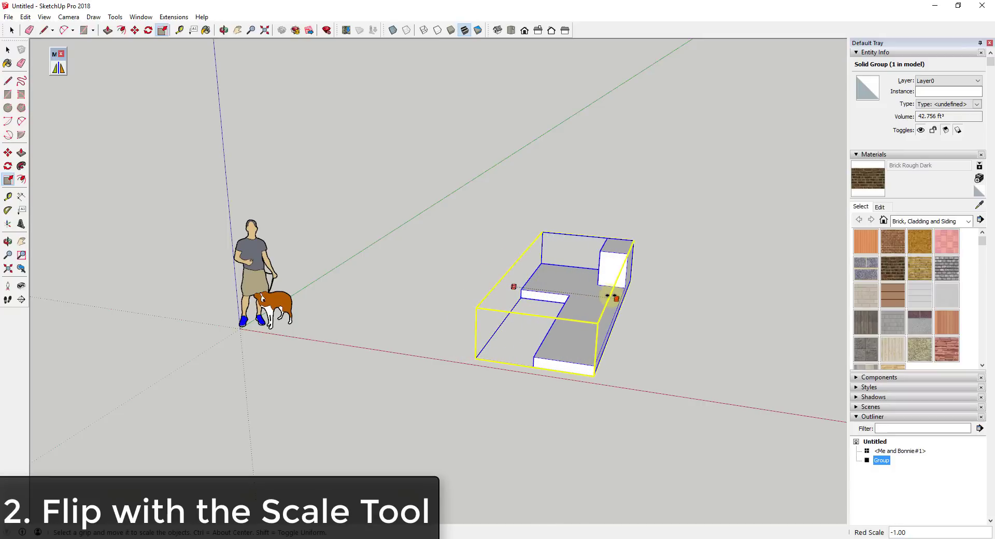
click(609, 296)
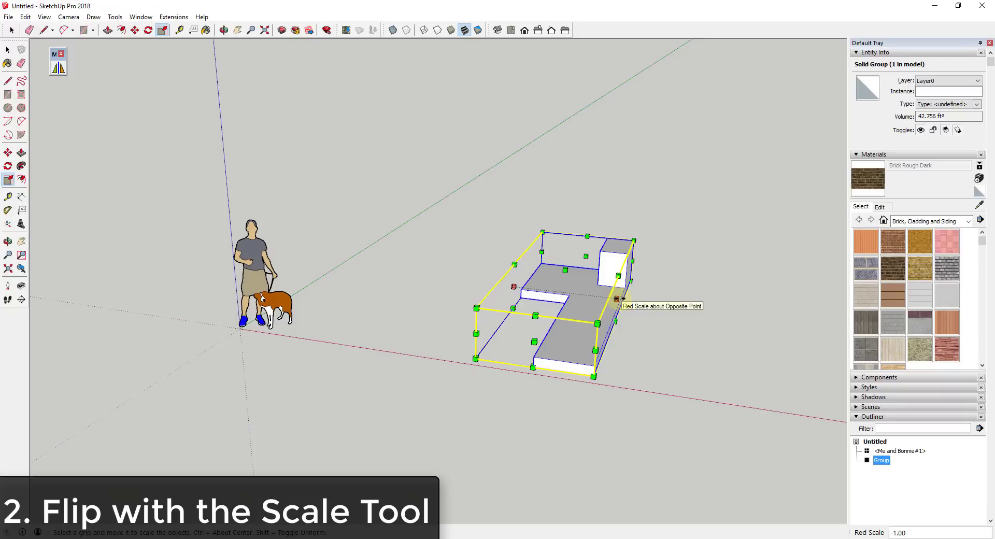
click(616, 298)
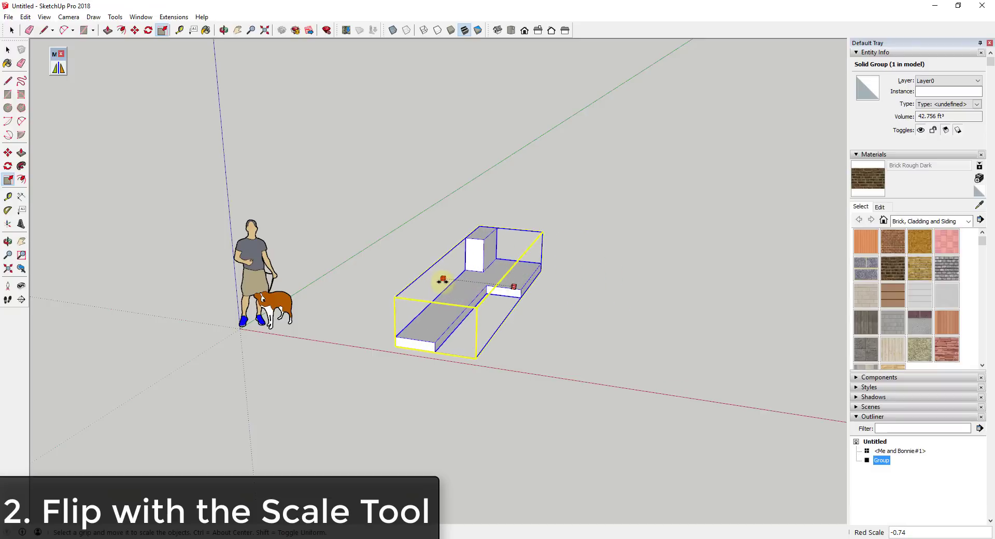
click(420, 281)
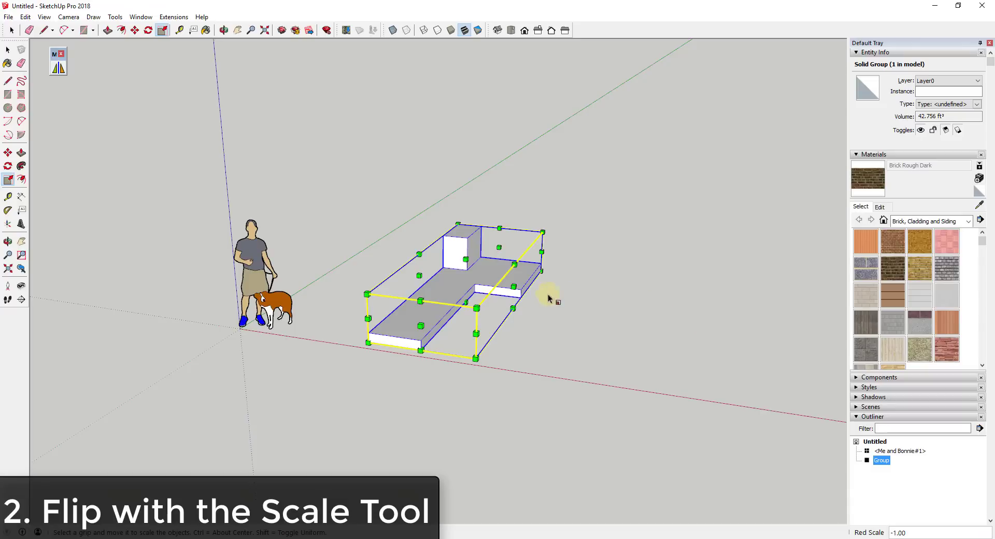
click(420, 275)
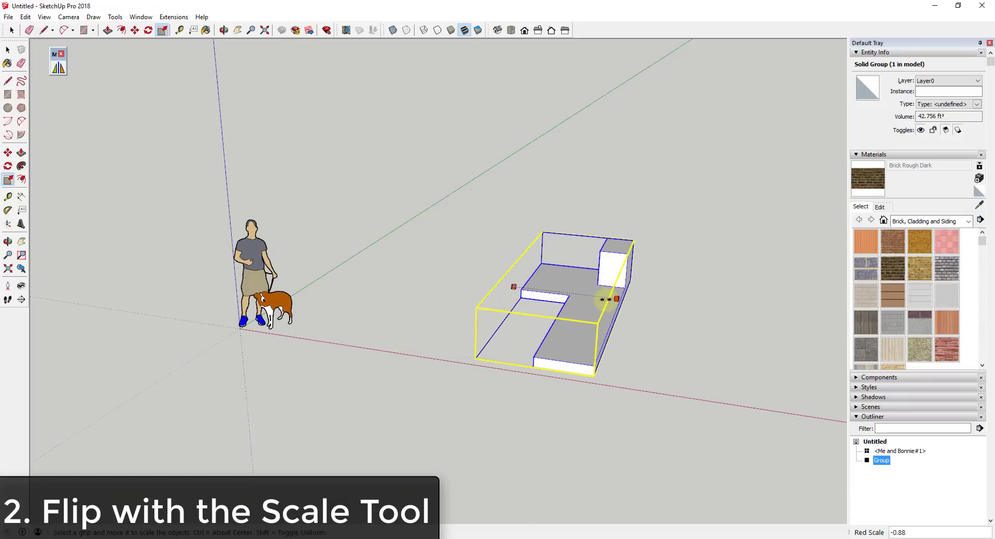
click(608, 299)
key(space)
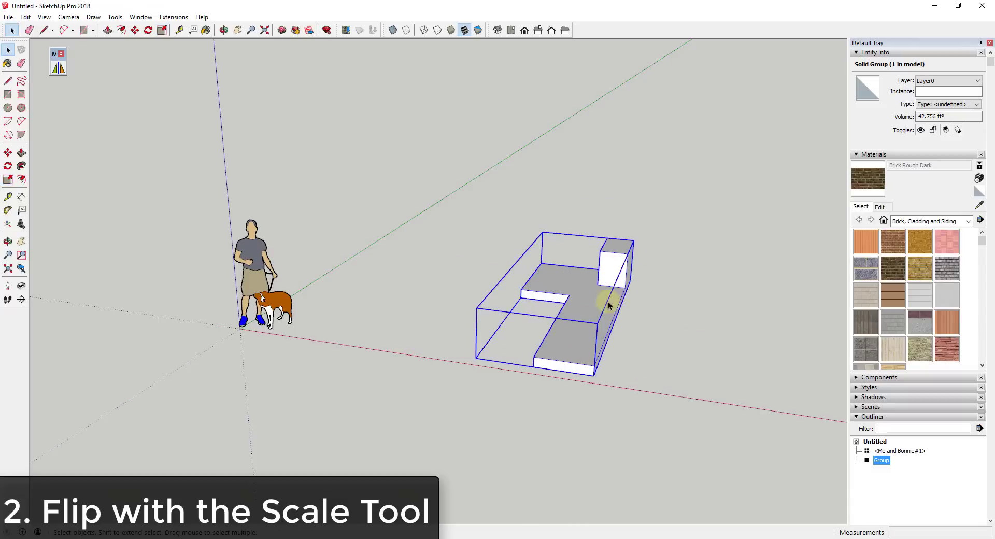
- Ctrl-Move a copy of the block group beside the original
click(668, 295)
middle_drag(669, 295, 490, 293)
click(489, 294)
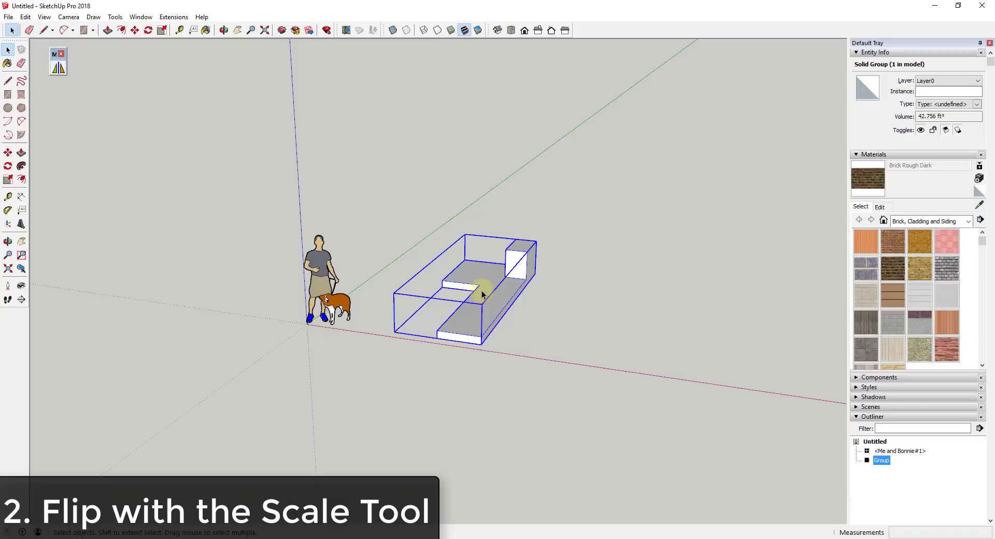
key(m)
click(437, 331)
key(ctrl)
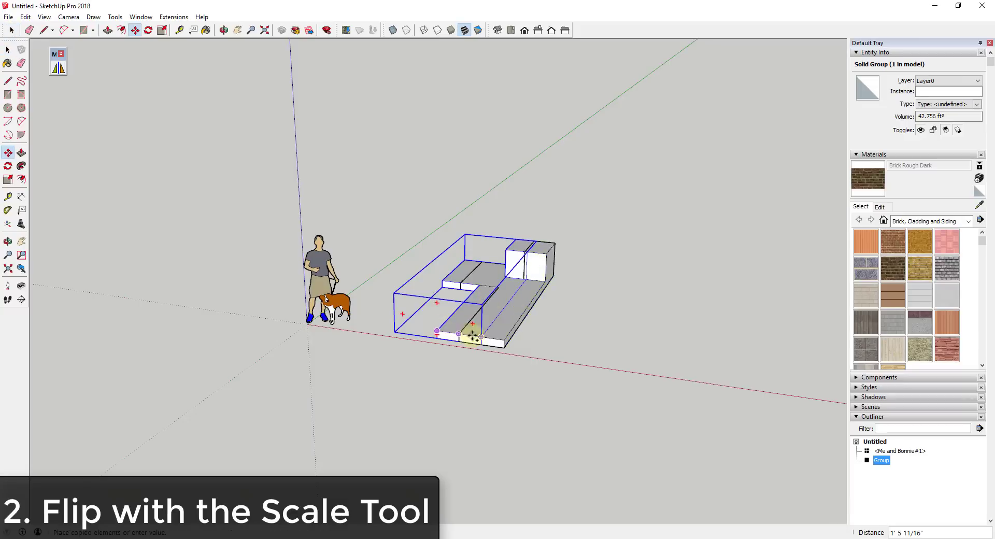
click(572, 345)
- Flip the copy along the red axis and move it 6" against the original
key(s)
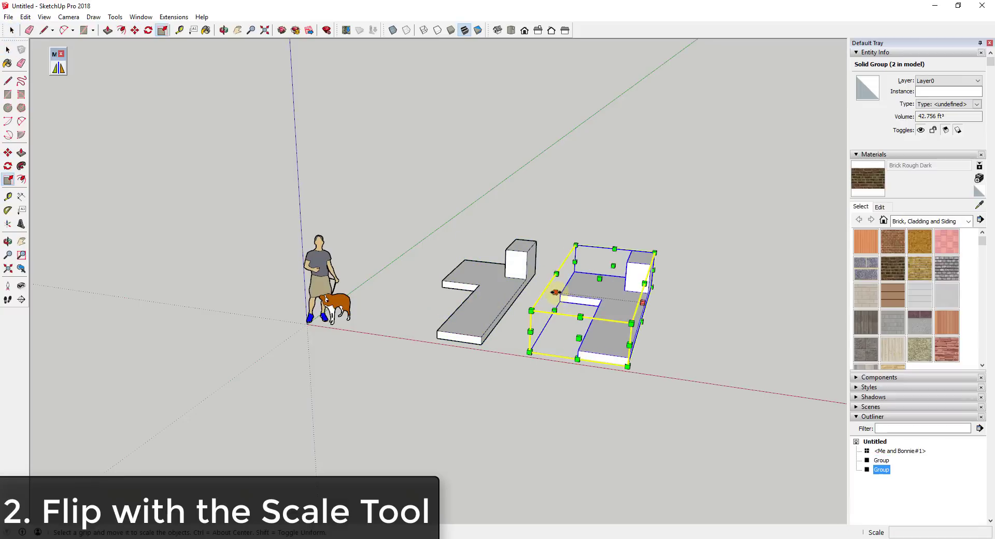
drag(553, 289, 636, 305)
key(m)
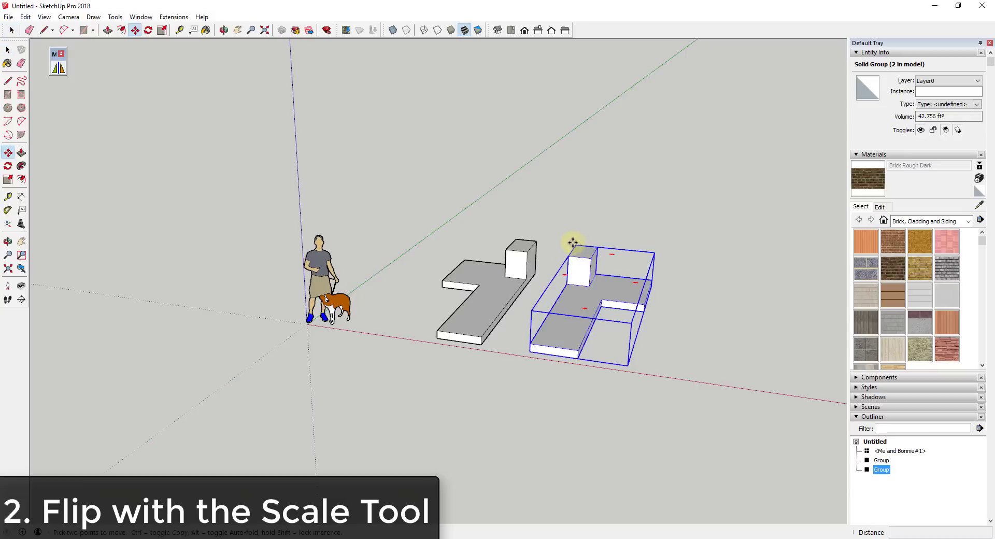
click(572, 242)
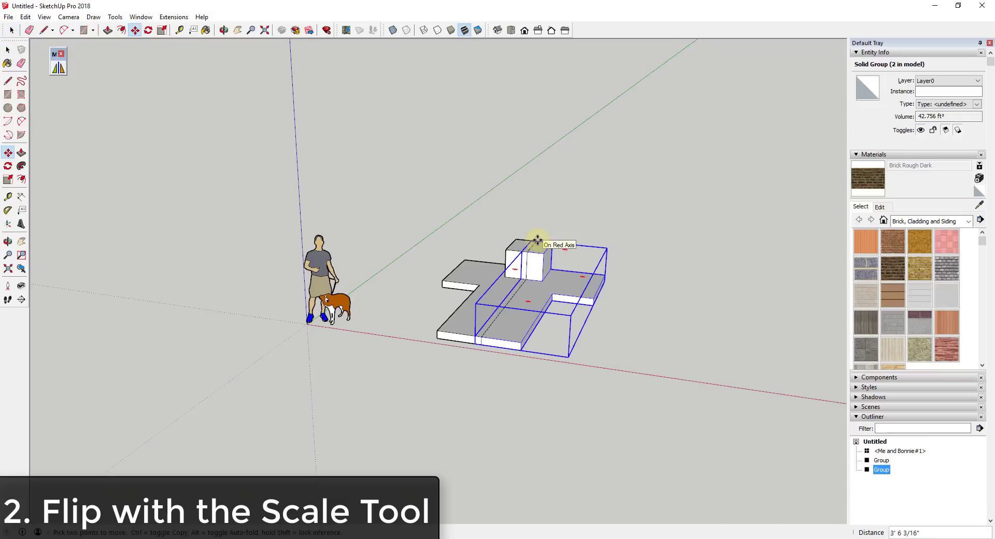
text(6)
key(Return)
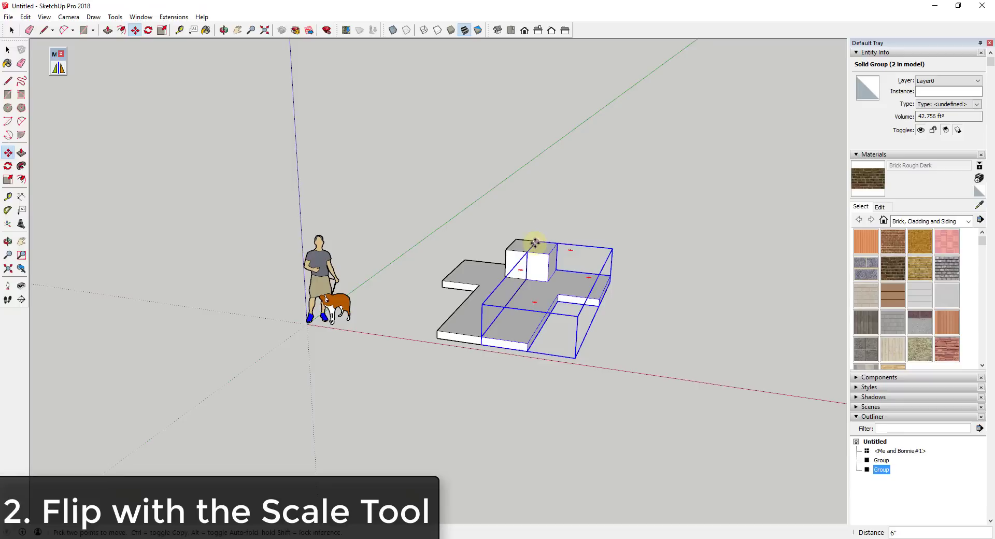
key(space)
- Clear the selection and select the copied group on the right
scroll(632, 290, up, 1)
click(636, 297)
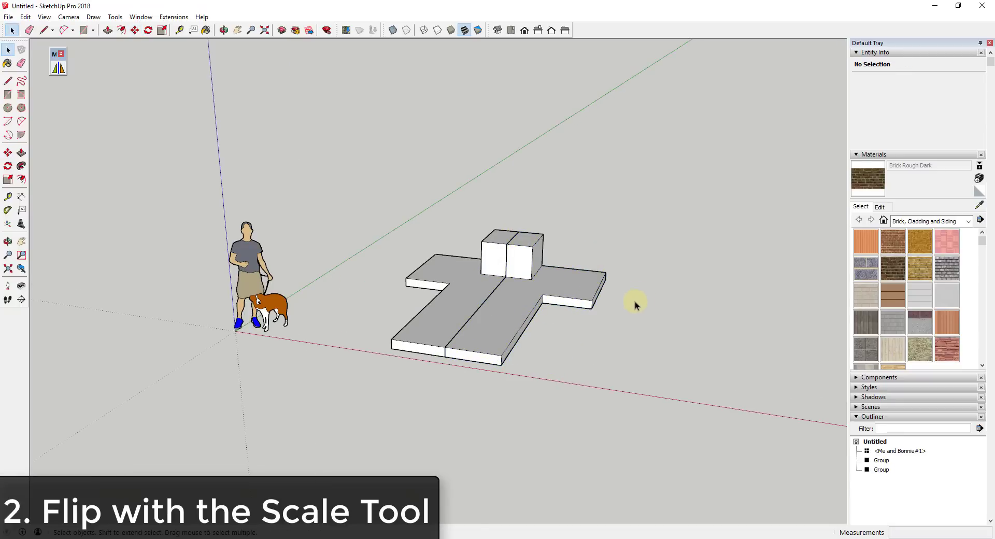
scroll(635, 302, down, 1)
click(566, 285)
- Delete the copy, then explode the remaining group and undo the explode
key(Delete)
right_click(507, 293)
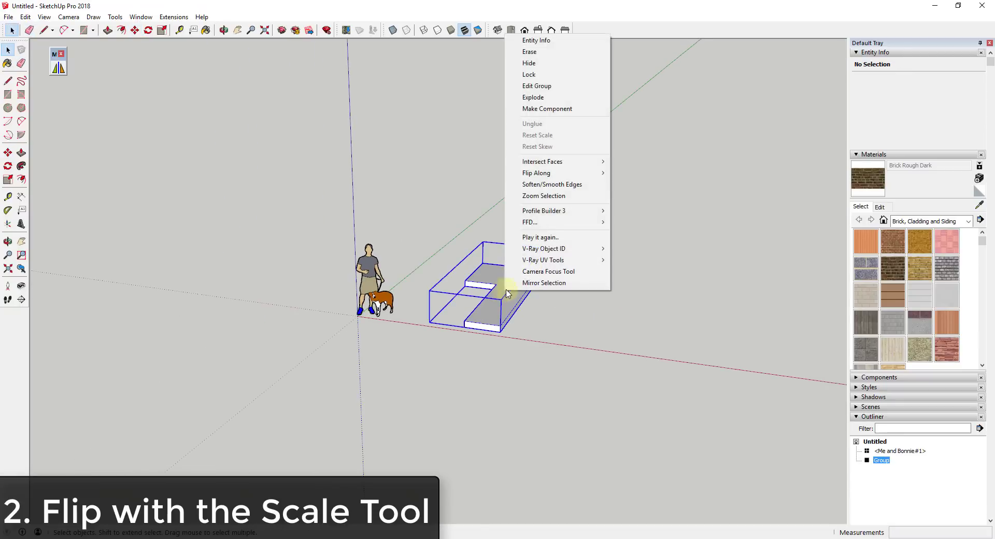
click(539, 98)
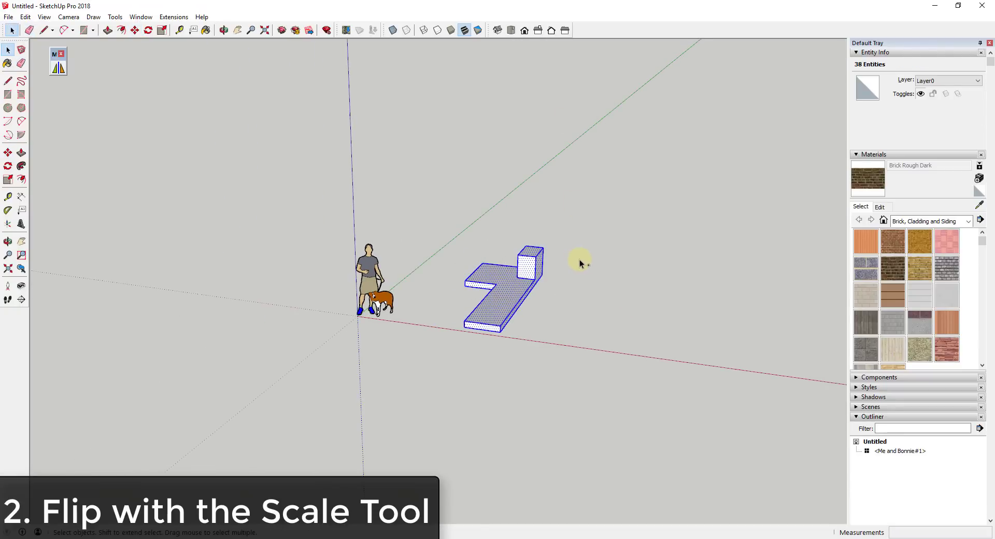
key(ctrl+z)
- Convert the block group into a component
right_click(508, 290)
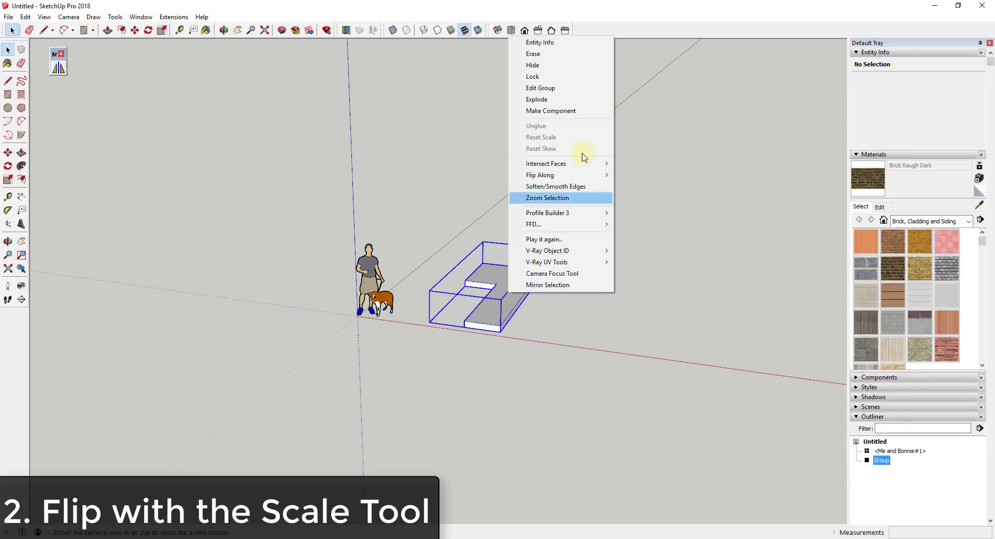
click(579, 111)
click(736, 372)
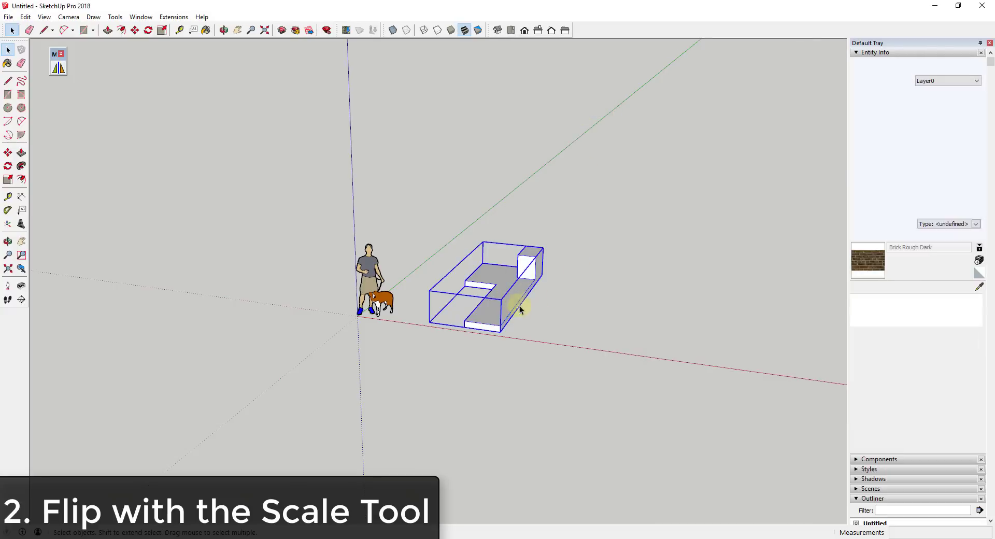
key(s)
key(space)
- Ctrl-Move a copy of the component, flip it along red, and slide it against the original
key(m)
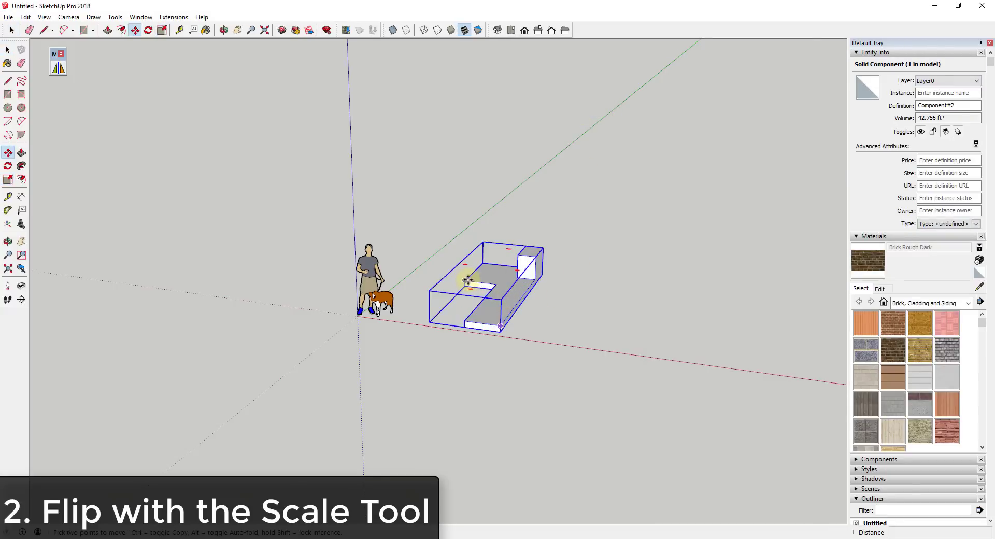
key(ctrl)
click(467, 280)
click(573, 292)
key(s)
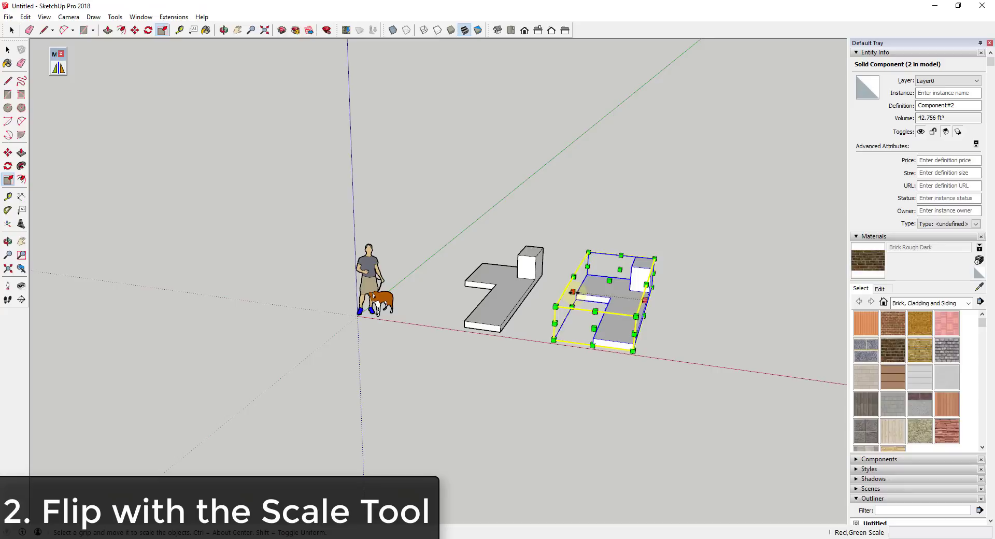
drag(573, 292, 641, 305)
key(m)
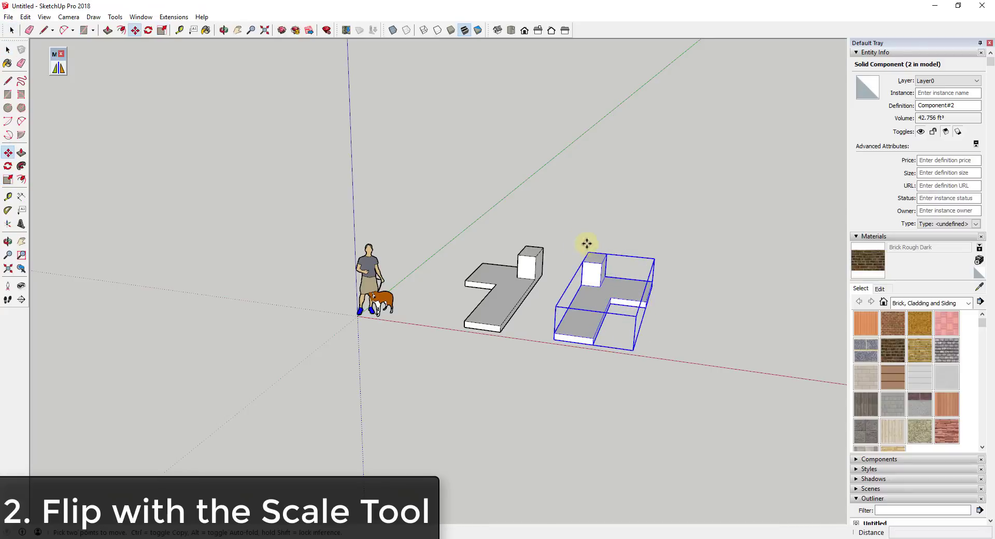
drag(586, 251, 544, 247)
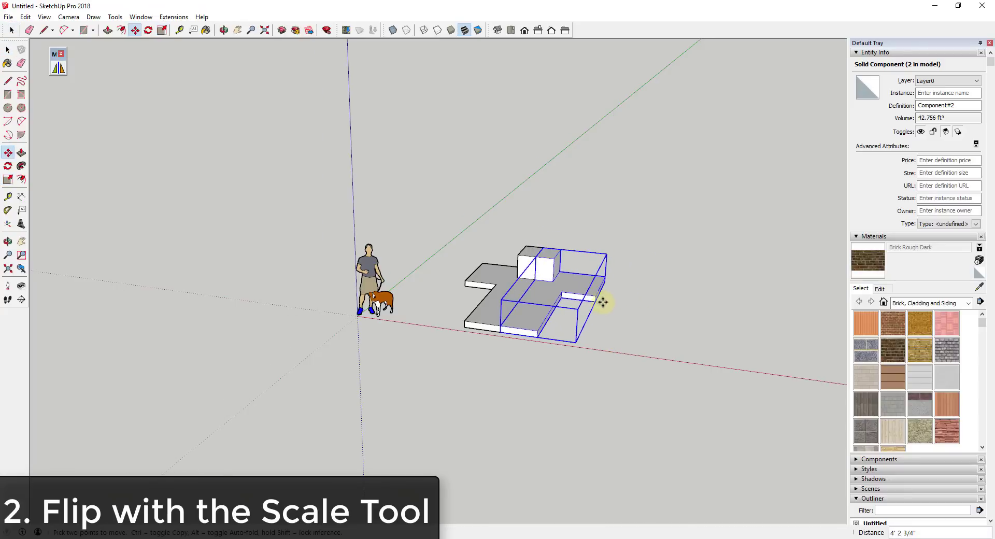
key(space)
scroll(616, 300, up, 2)
scroll(514, 322, up, 2)
- Inside the component, move the slab's long outer edge to slope its side
double_click(511, 321)
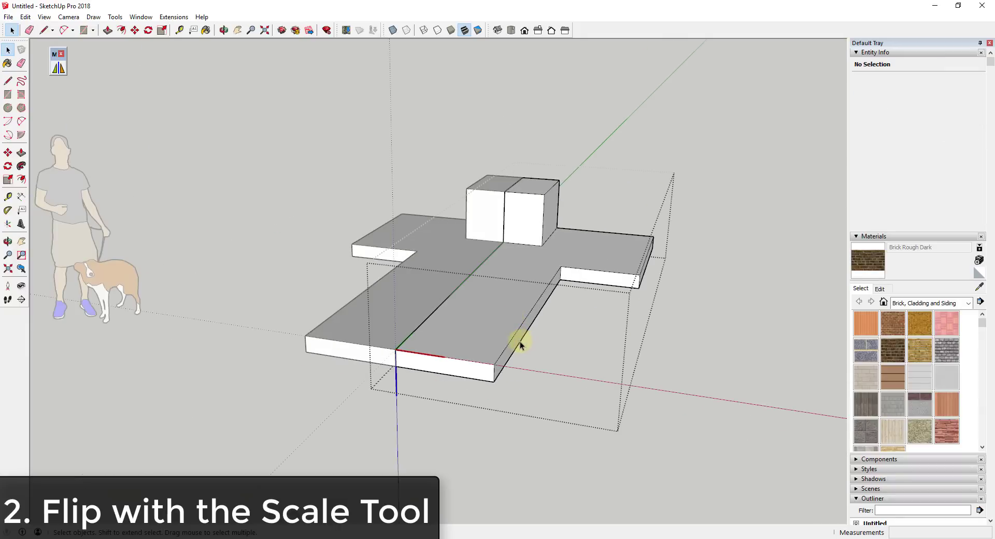
click(520, 345)
key(m)
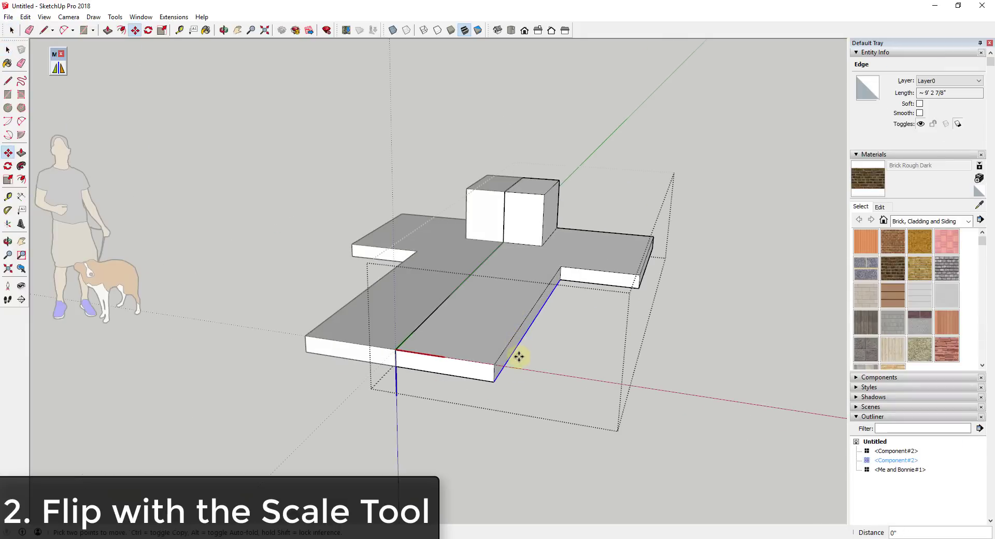
click(517, 377)
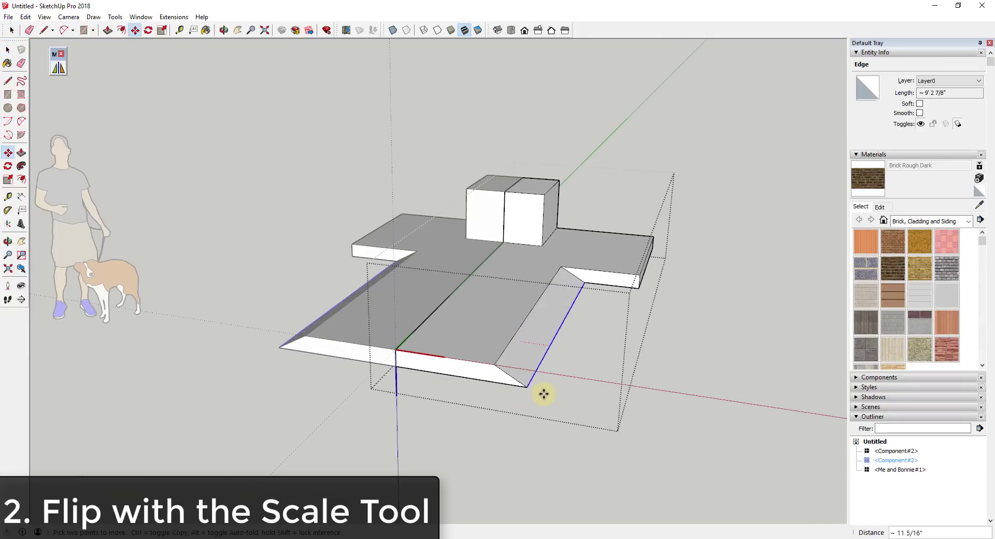
key(space)
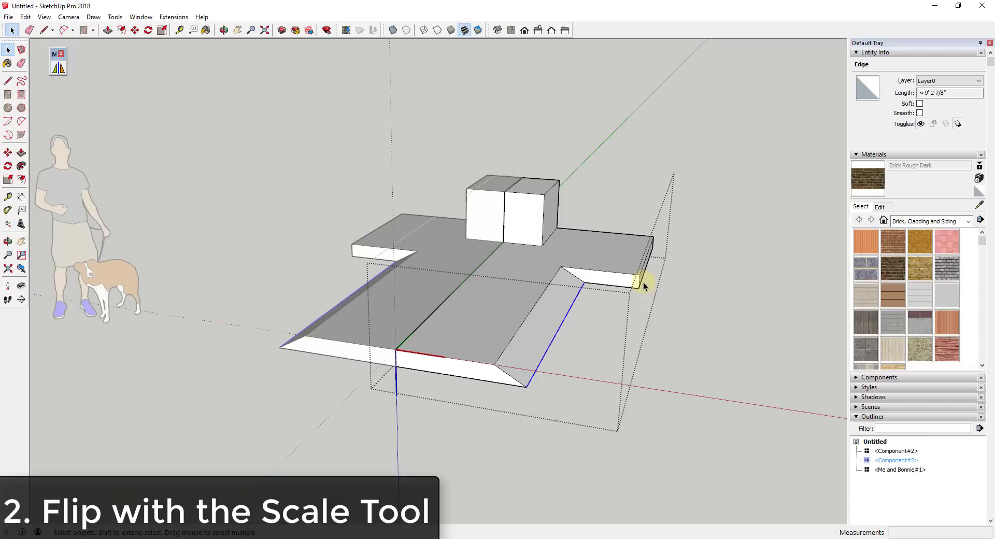
click(642, 283)
scroll(645, 274, up, 2)
- Push/Pull the slab's end face outward to lengthen it
key(p)
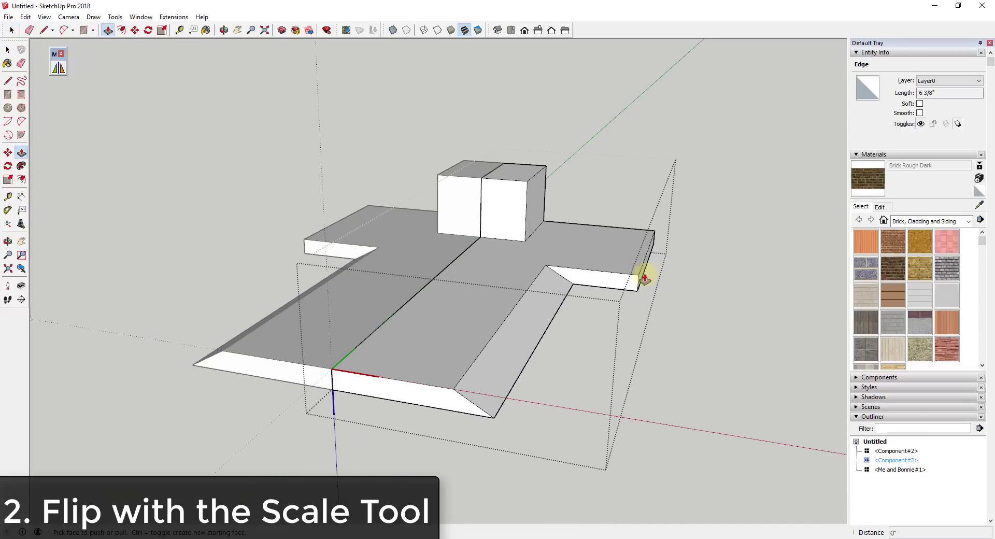
click(643, 279)
click(693, 283)
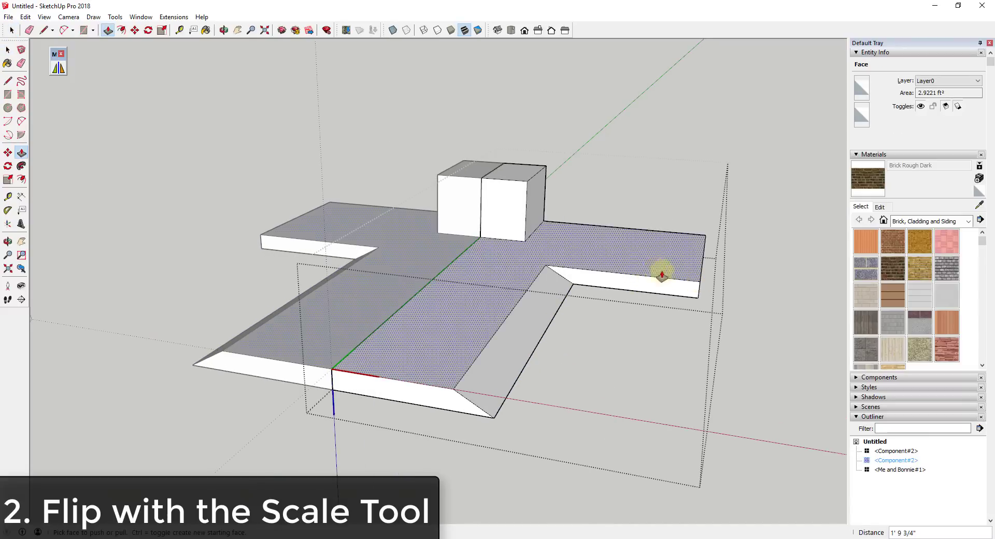
- Draw a rectangle on the slab's end and raise it into an end block
key(r)
click(650, 230)
click(699, 282)
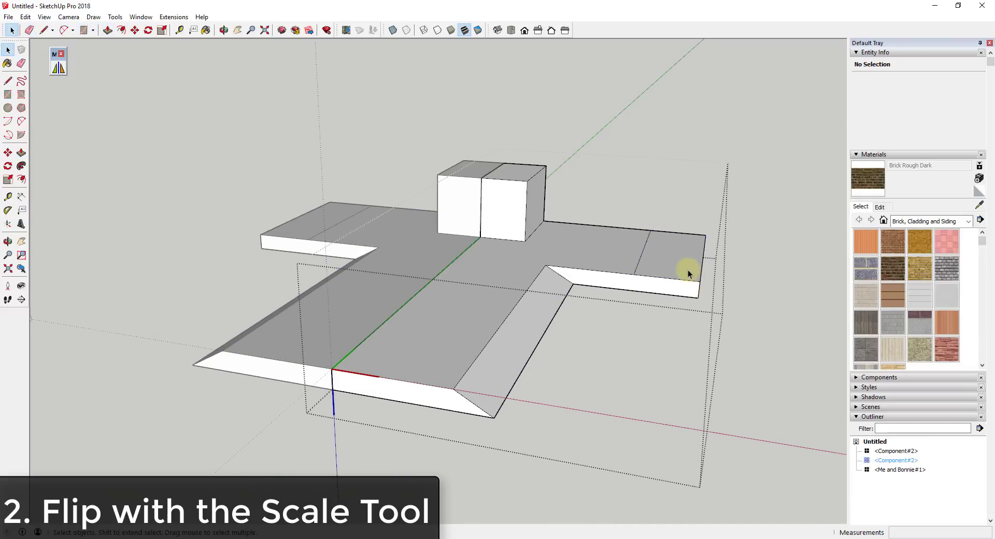
key(p)
click(671, 266)
click(684, 218)
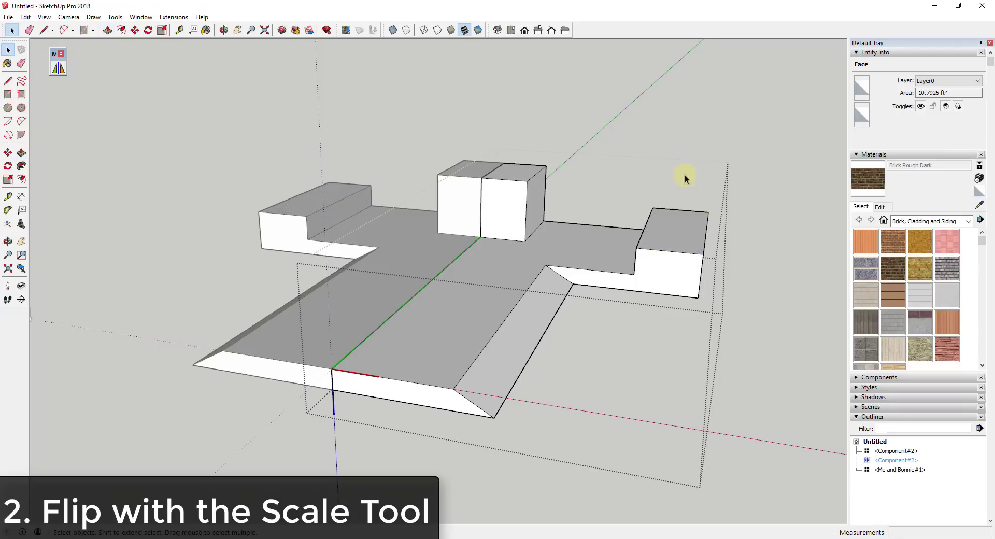
key(space)
click(387, 166)
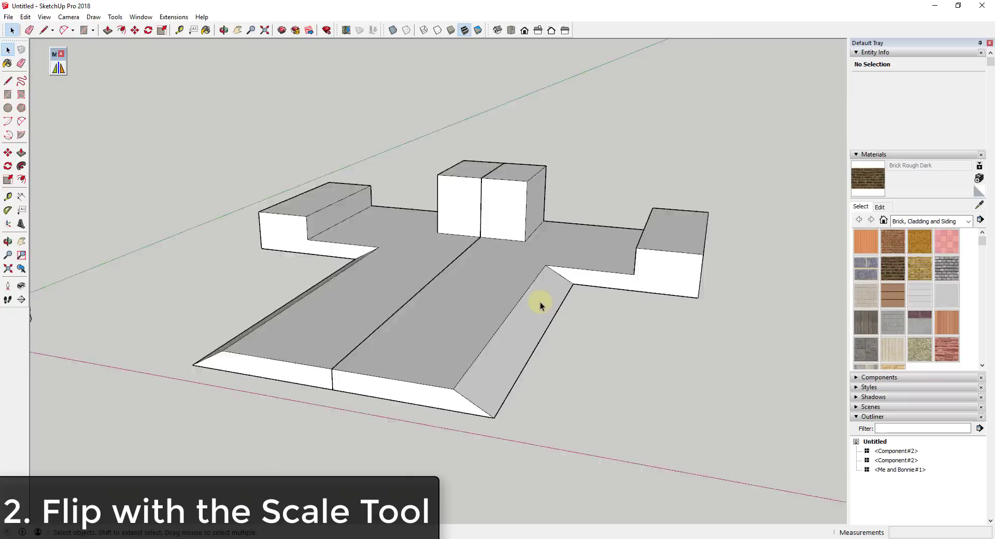
scroll(544, 303, down, 3)
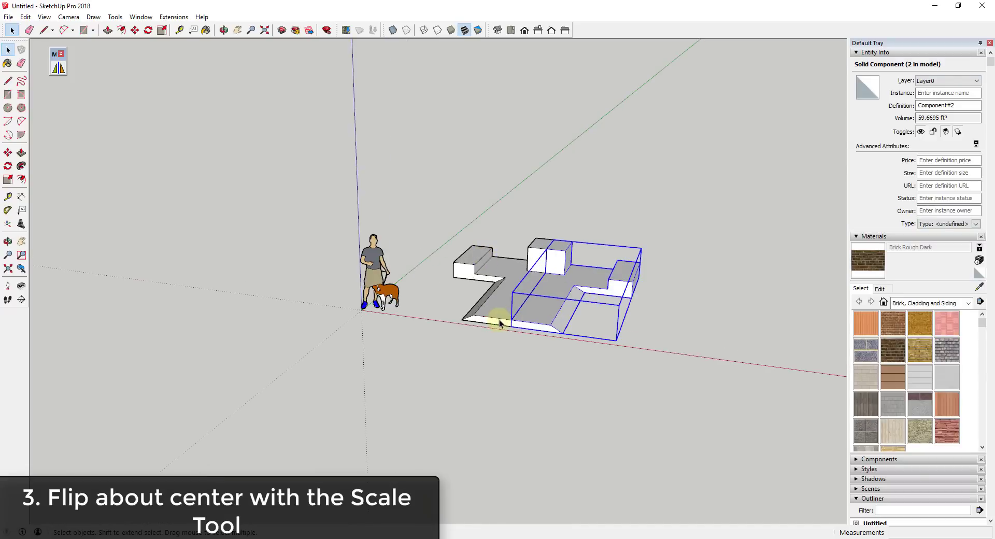
- Draw a rectangle on the ground beside the blocks and erase a corner notch, leaving an L
middle_drag(511, 271, 573, 275)
key(r)
click(576, 324)
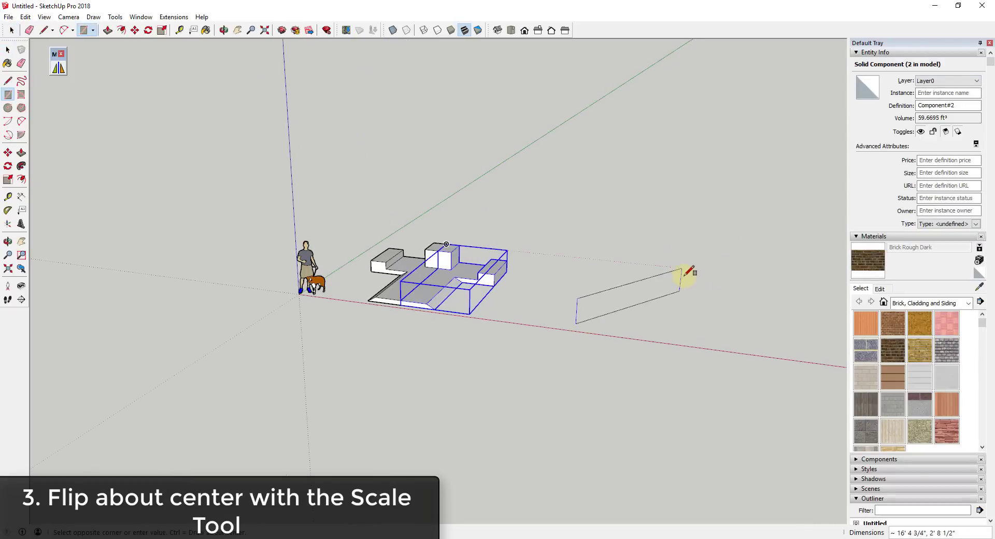
click(699, 284)
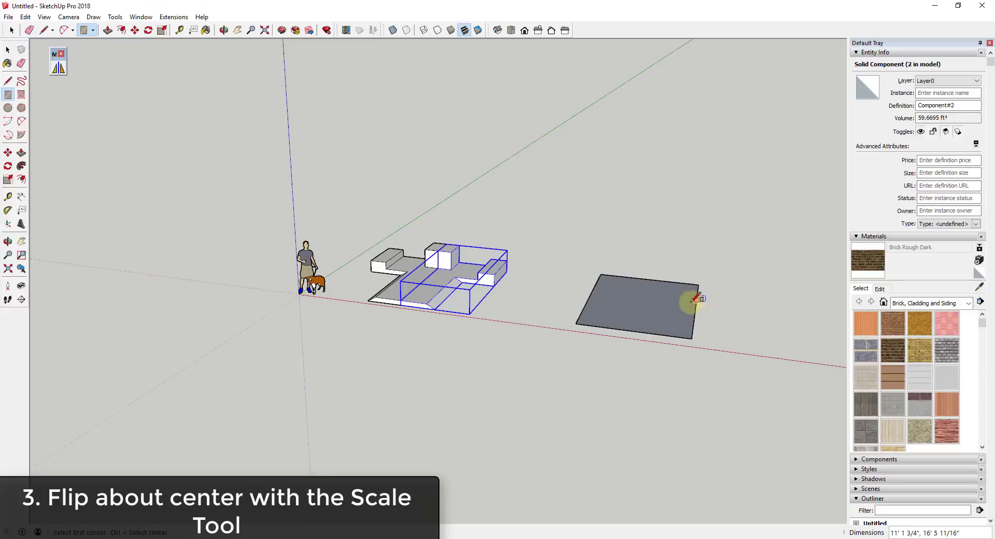
click(628, 301)
click(695, 337)
key(e)
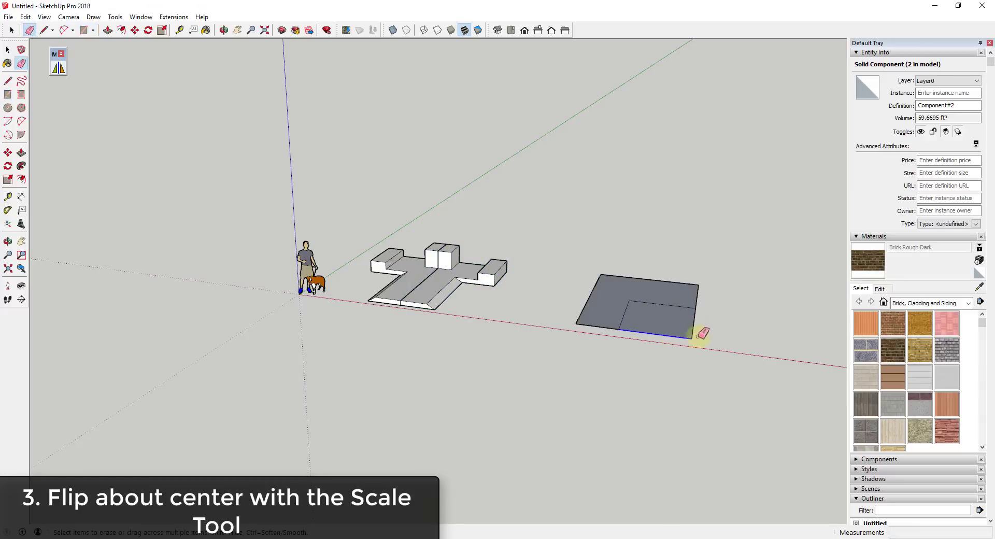
drag(697, 335, 647, 311)
- Push/Pull the L-shaped face up into a thin slab and select all its geometry
key(p)
click(646, 289)
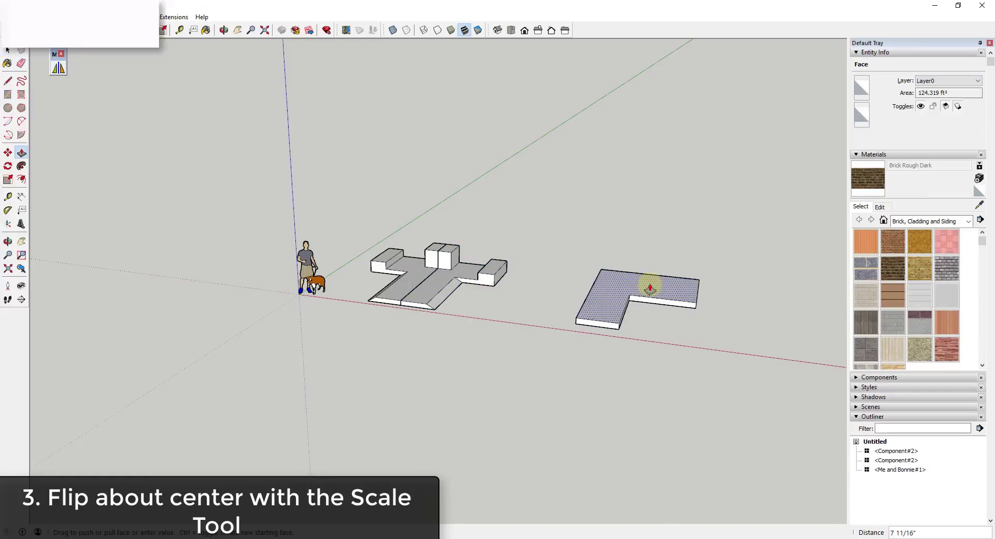
click(647, 284)
key(space)
triple_click(648, 284)
right_click(649, 282)
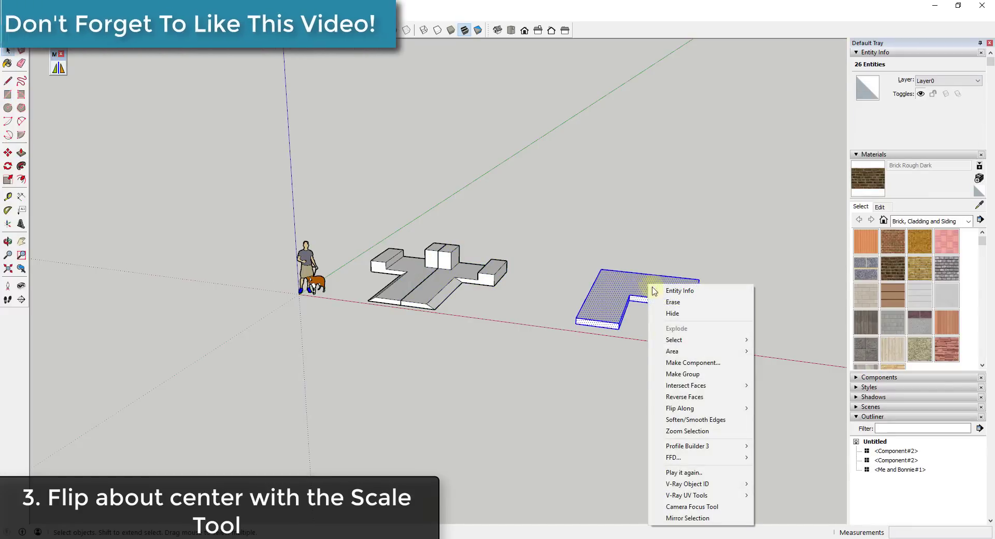
- Group the L-shaped slab and scale it -1 across its width
click(679, 375)
scroll(755, 314, up, 1)
scroll(754, 314, up, 2)
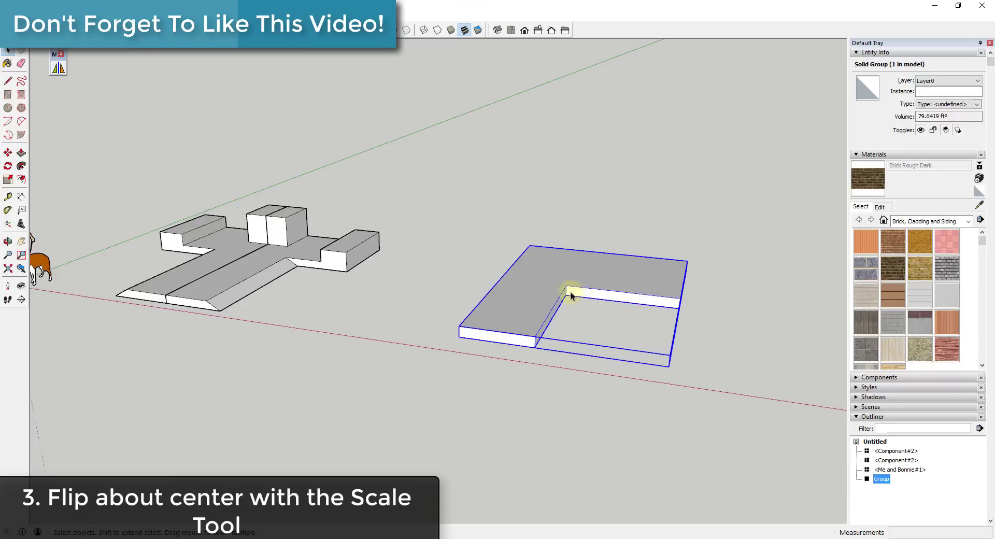
key(s)
drag(500, 281, 744, 318)
scroll(808, 316, down, 2)
key(space)
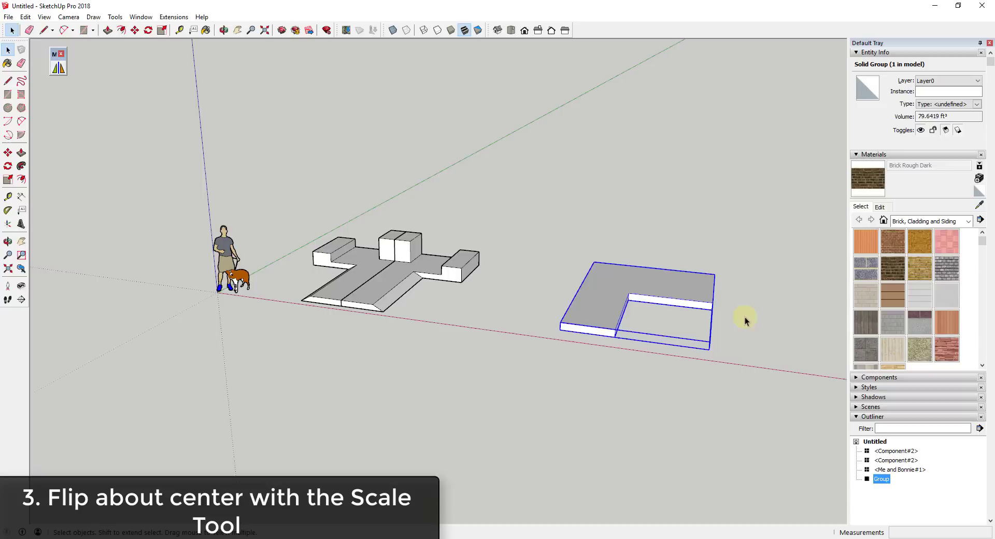
- Flip the group front to back at scale -1 along green, cancelling a trial uniform scale
scroll(725, 292, up, 2)
key(s)
scroll(715, 293, up, 1)
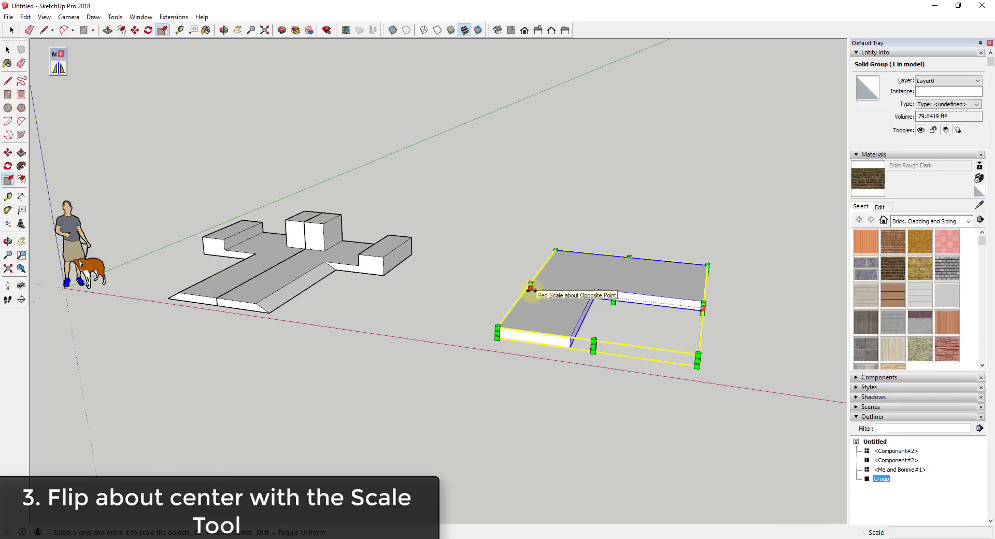
drag(530, 287, 559, 289)
drag(526, 290, 695, 296)
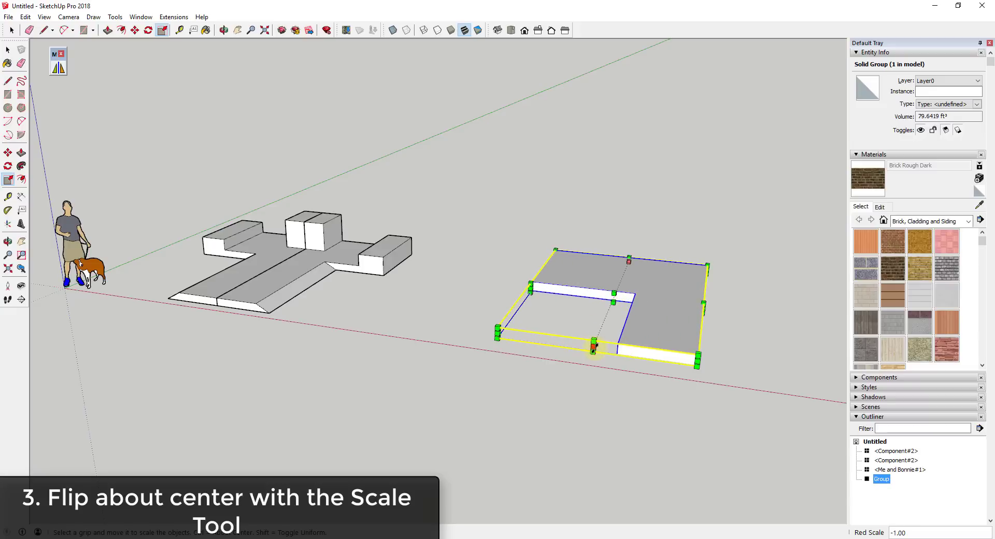
drag(594, 346, 648, 269)
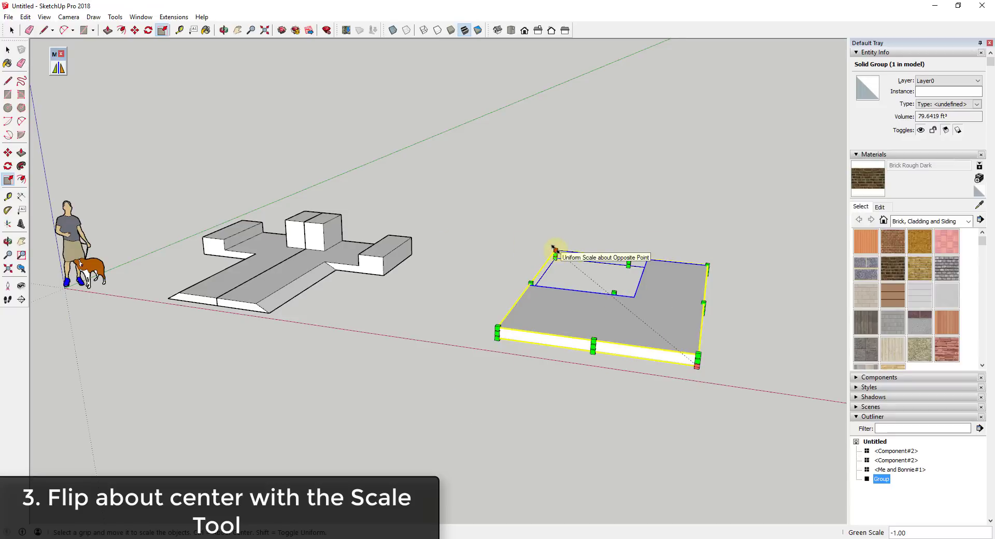
drag(554, 249, 672, 345)
key(space)
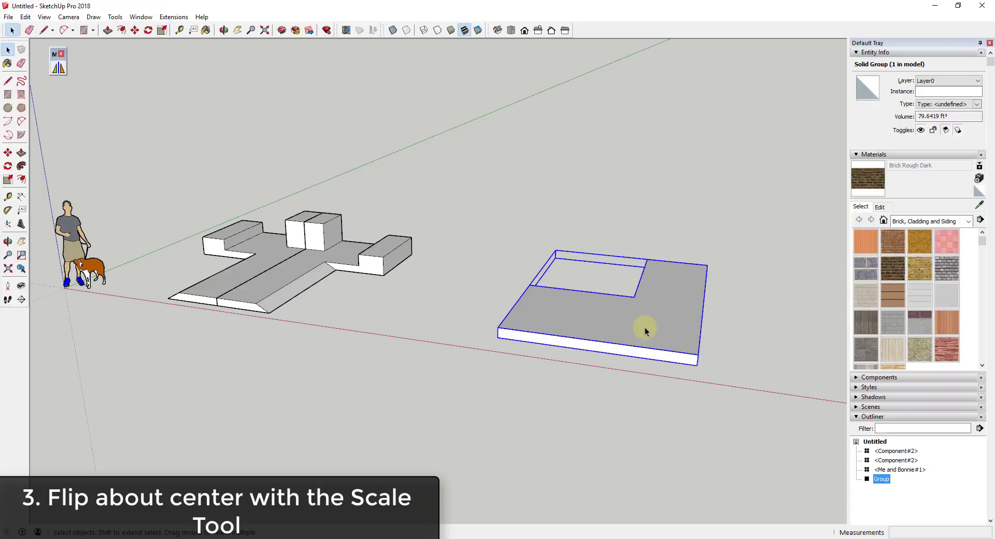
- Inside the slab group, draw a rectangle from the inner corner and push/pull it up into a taller block
double_click(660, 298)
key(r)
click(633, 297)
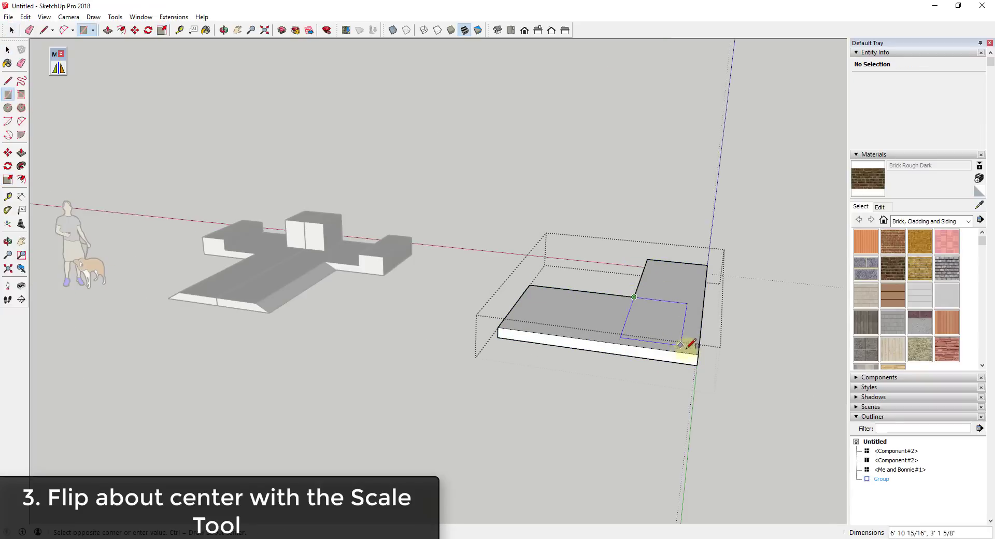
click(697, 353)
key(p)
click(668, 344)
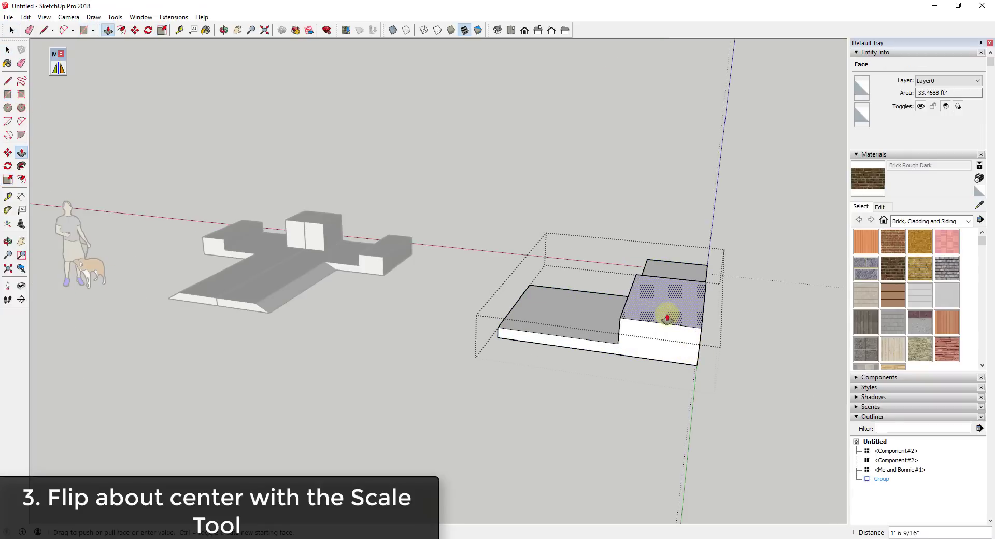
click(662, 288)
key(space)
click(728, 345)
- Flip the slab group upside down about its centre with the Scale tool
click(655, 321)
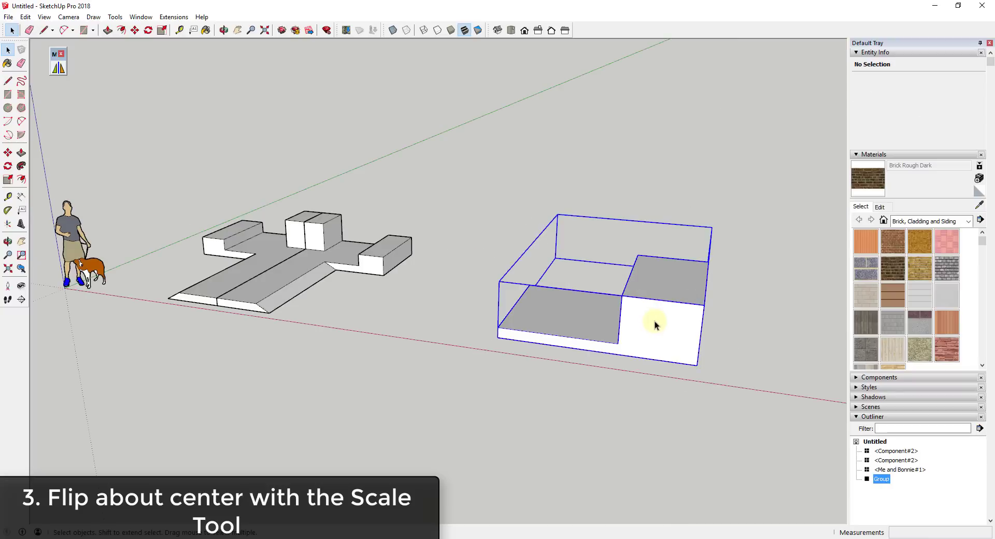
key(s)
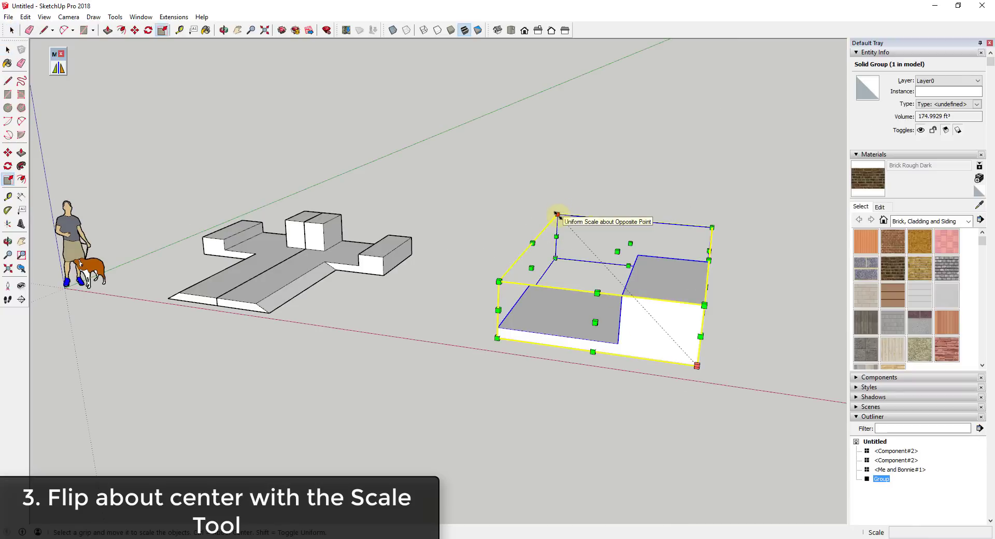
ctrl+drag(557, 214, 691, 364)
key(space)
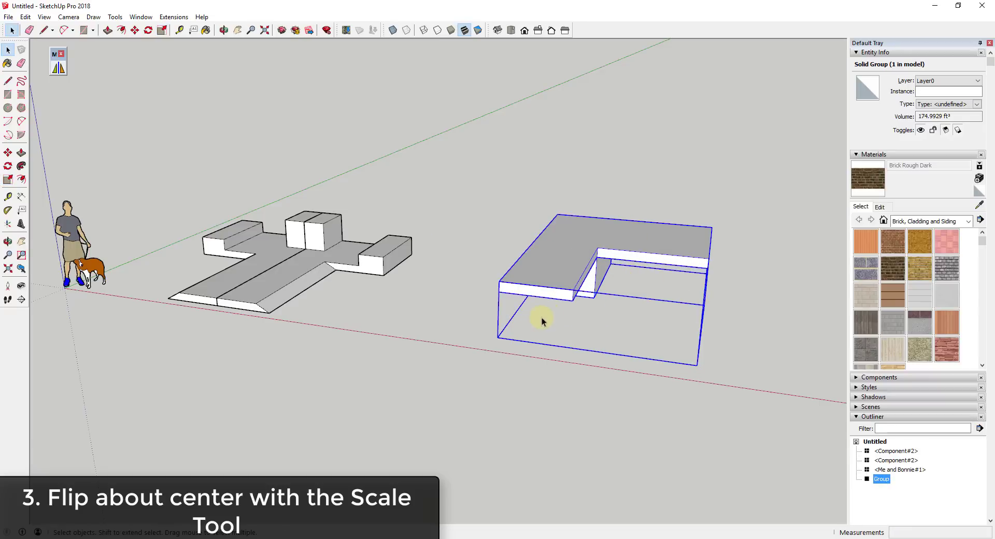
- Pick an option from the group's context menu, then flip the L-shaped group vertically about its centre
right_click(574, 250)
mouse_move(674, 391)
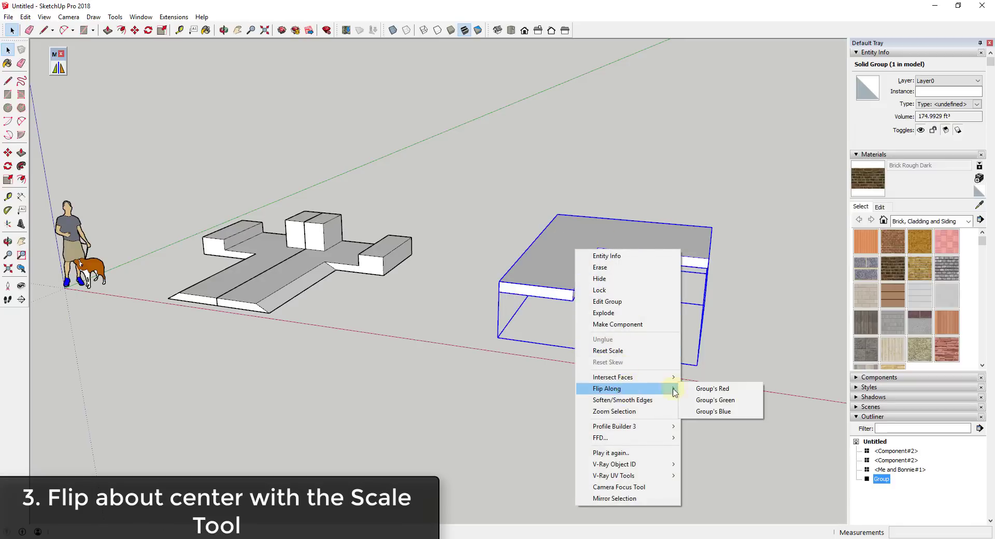
click(779, 296)
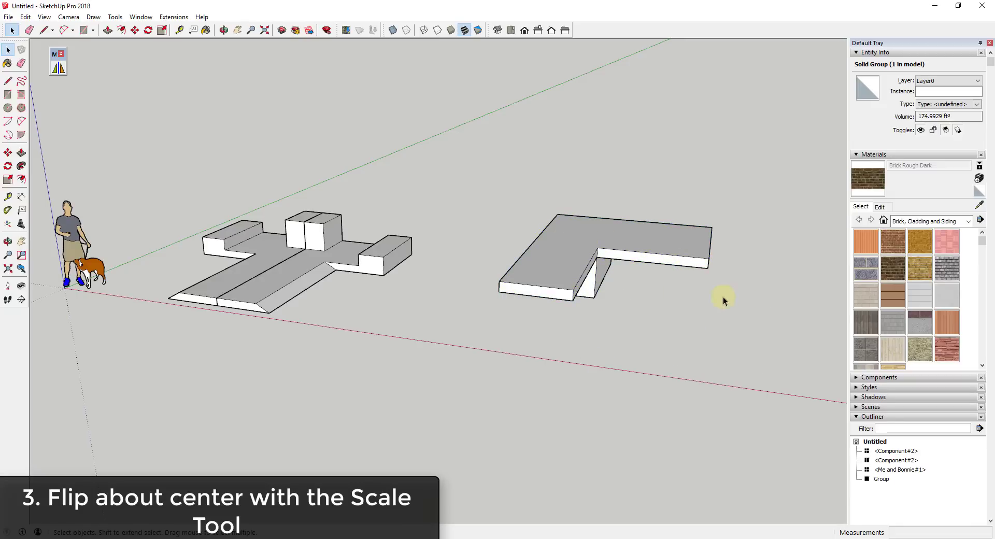
click(623, 245)
key(s)
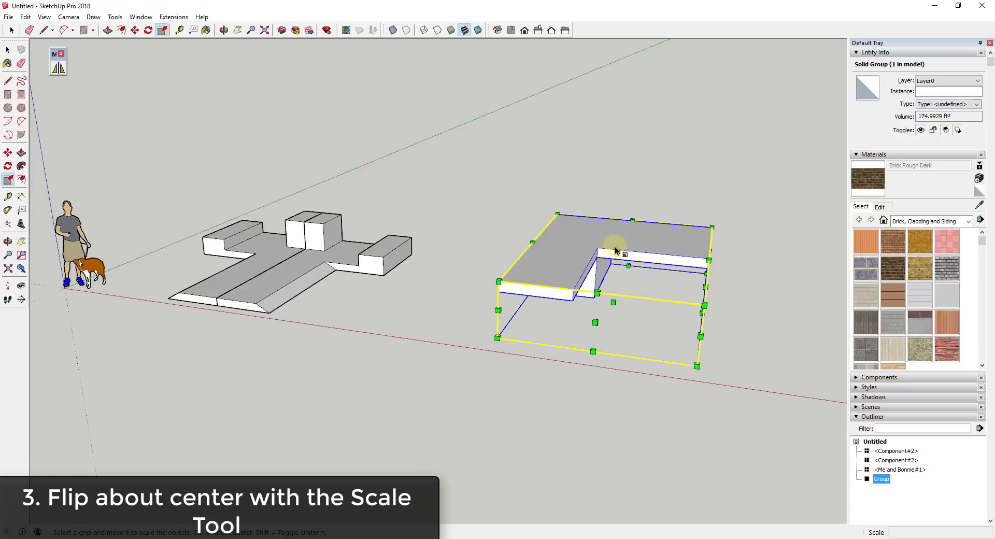
ctrl+drag(618, 251, 615, 304)
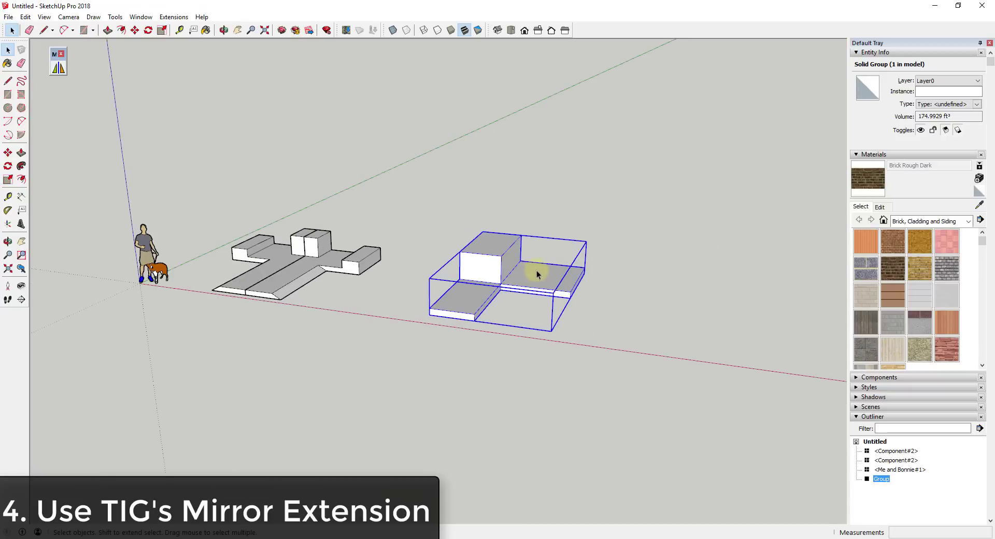
- Draw a new rectangle on the ground and push/pull it up into a third slab
middle_drag(494, 270, 523, 265)
scroll(761, 291, up, 2)
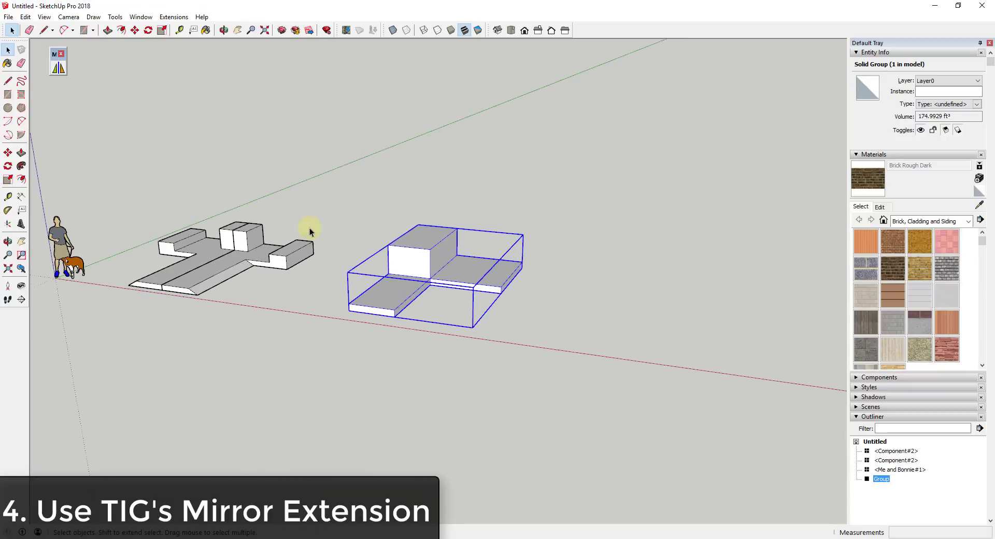
scroll(310, 226, down, 1)
scroll(663, 286, up, 1)
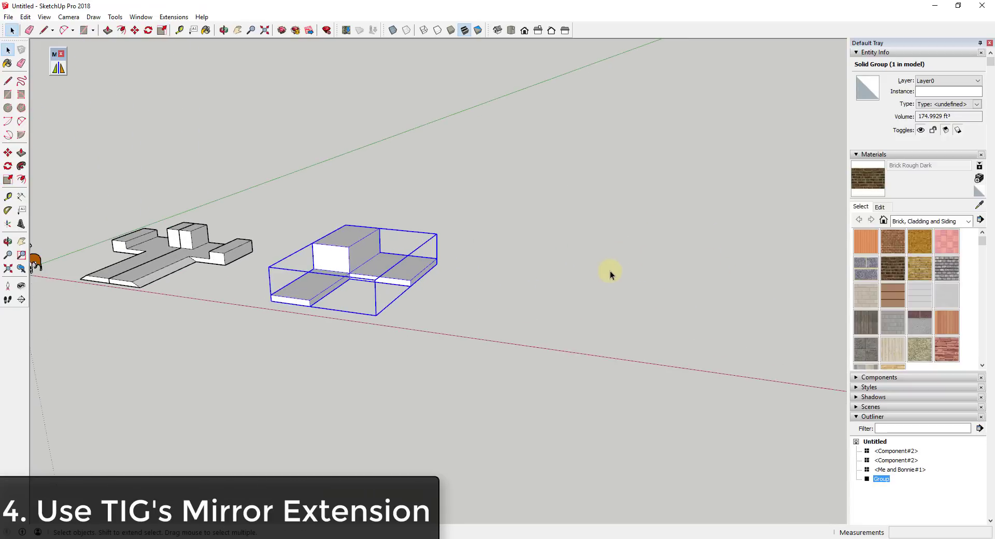
key(r)
click(510, 331)
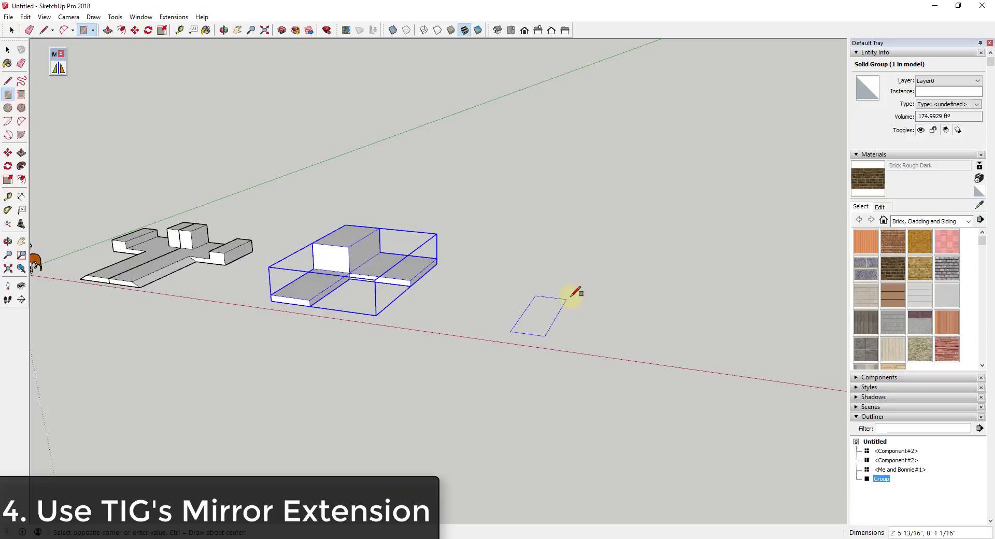
click(615, 259)
key(p)
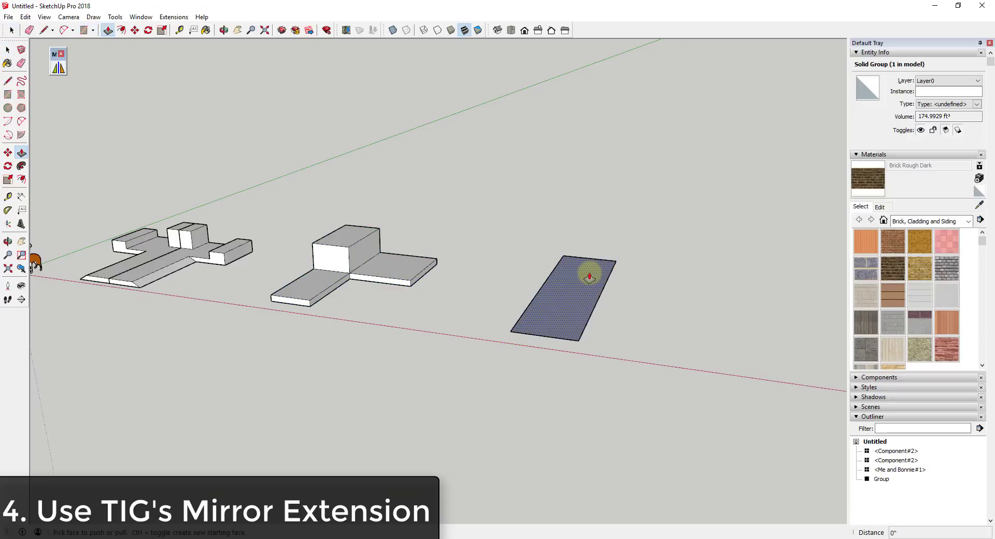
click(589, 273)
click(594, 269)
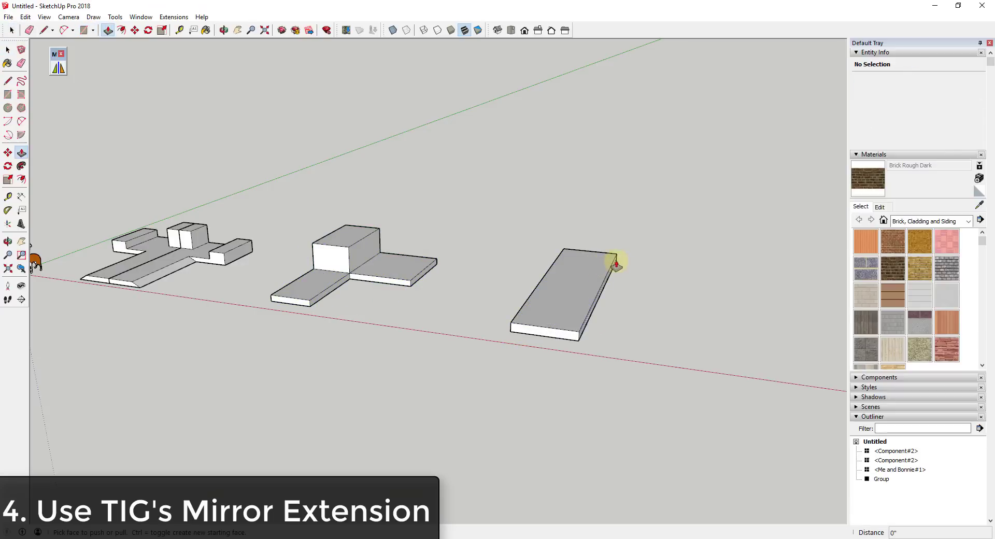
key(space)
- Split the slab's top face at its midpoint with a rectangle and make the slab a group
key(r)
click(616, 254)
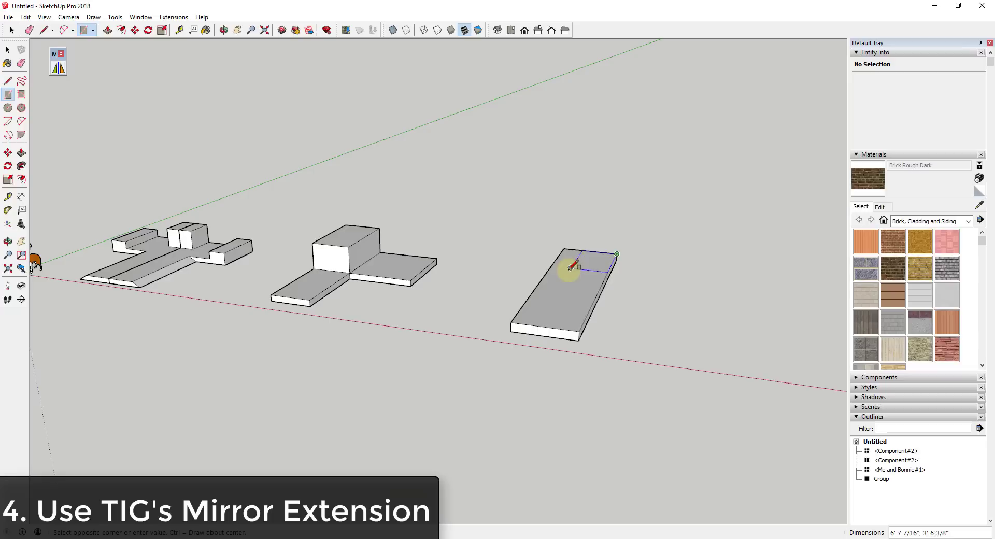
click(541, 280)
key(space)
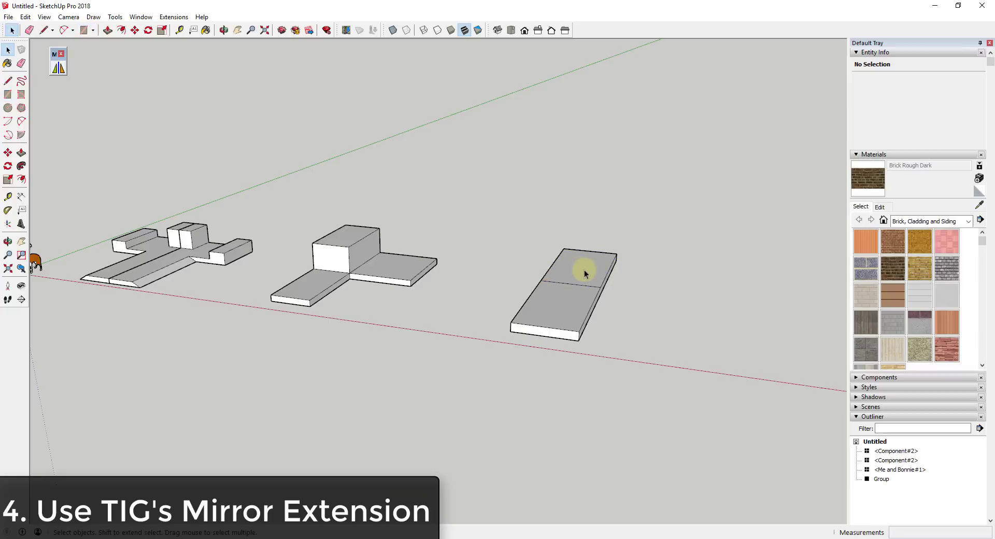
click(585, 273)
right_click(566, 284)
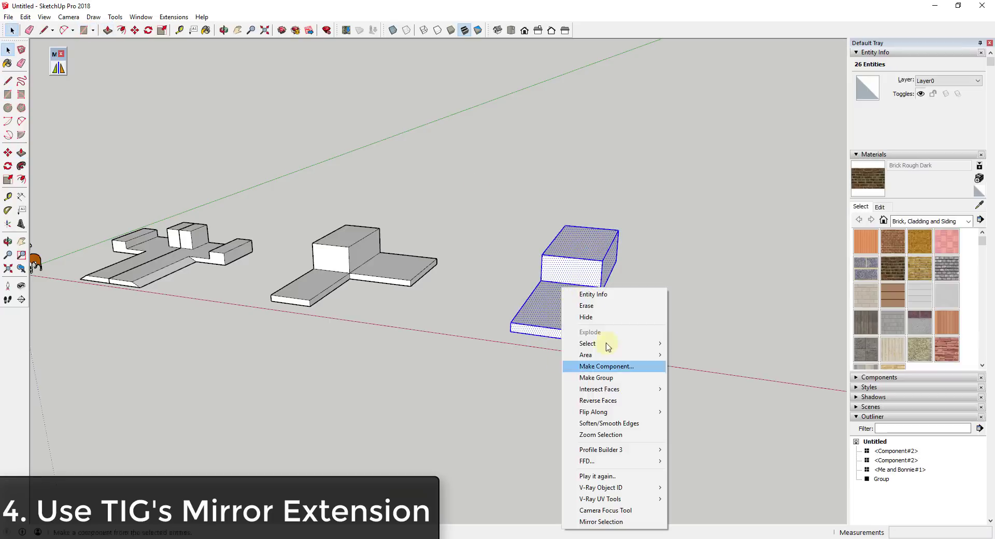
click(605, 370)
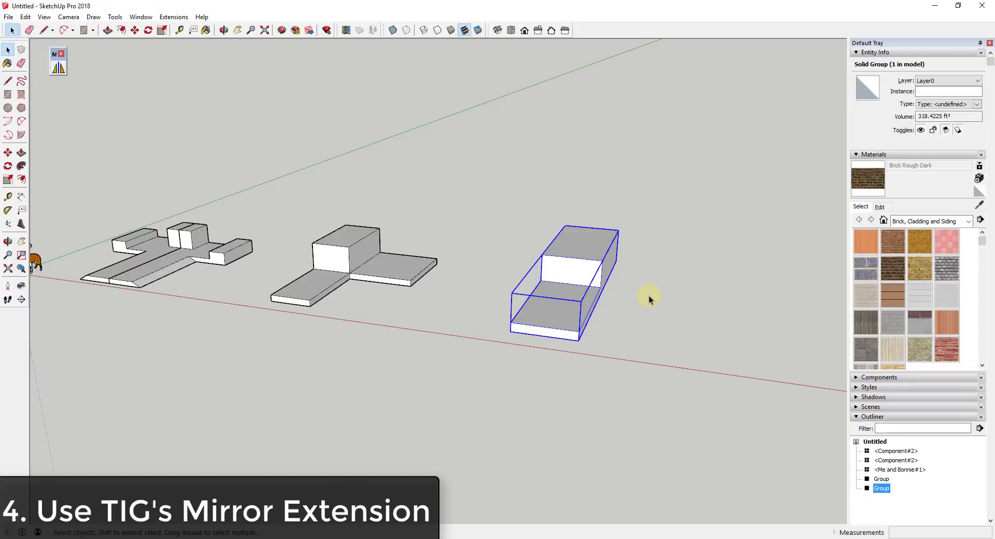
- Mirror the stepped block about its front corner point with TIG's Mirror, keeping the original
scroll(752, 266, up, 2)
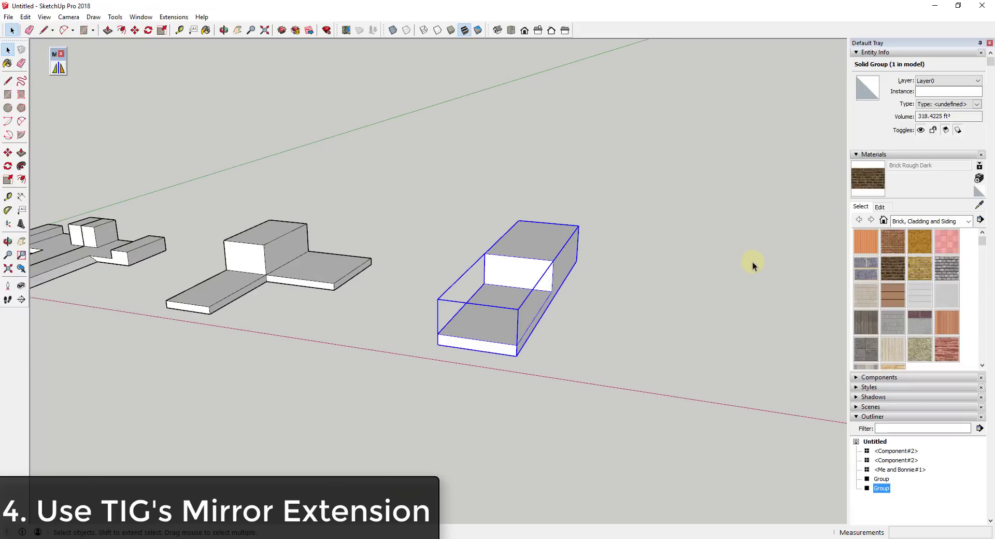
click(58, 68)
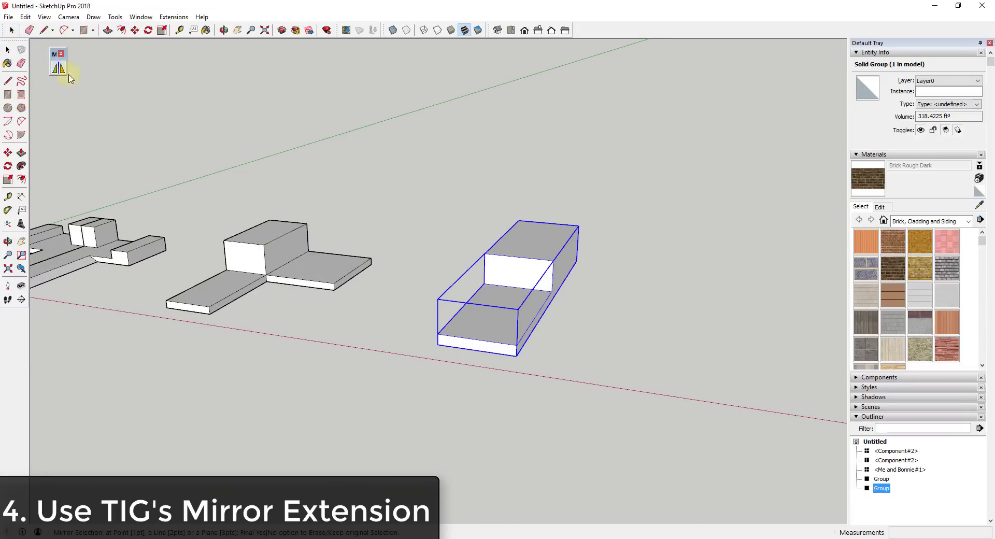
click(517, 356)
key(Return)
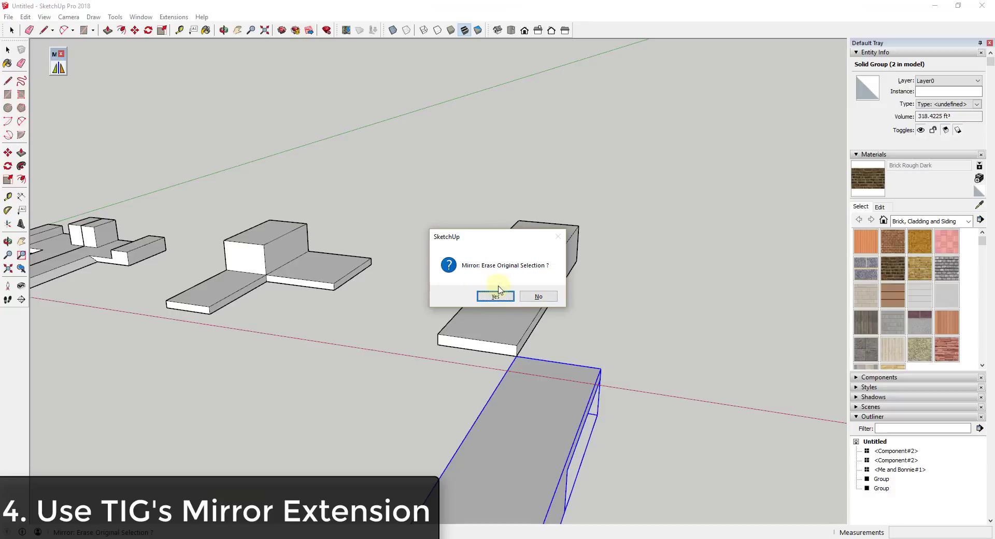
click(537, 297)
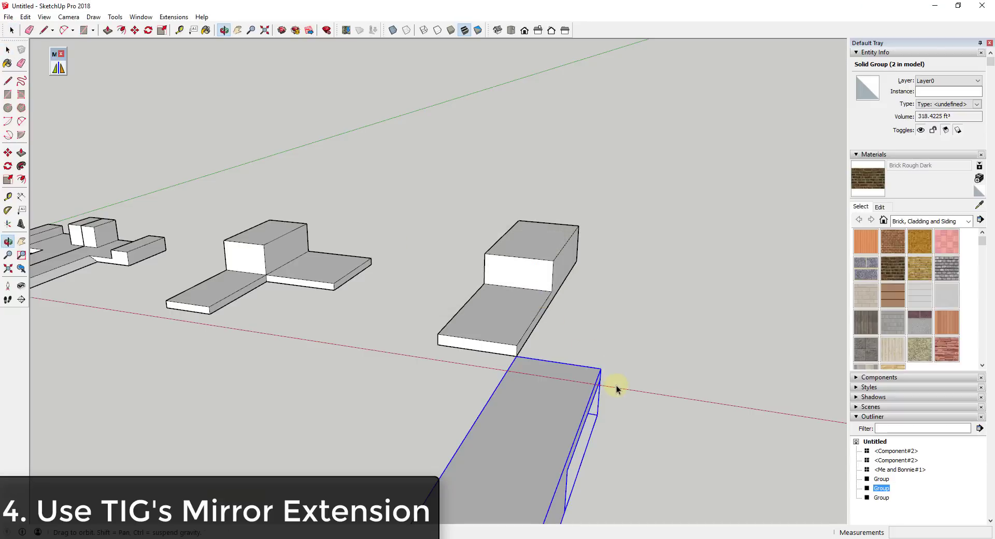
- Mirror the right stepped block across a line along its long bottom edge, keeping the original
middle_drag(615, 388, 378, 329)
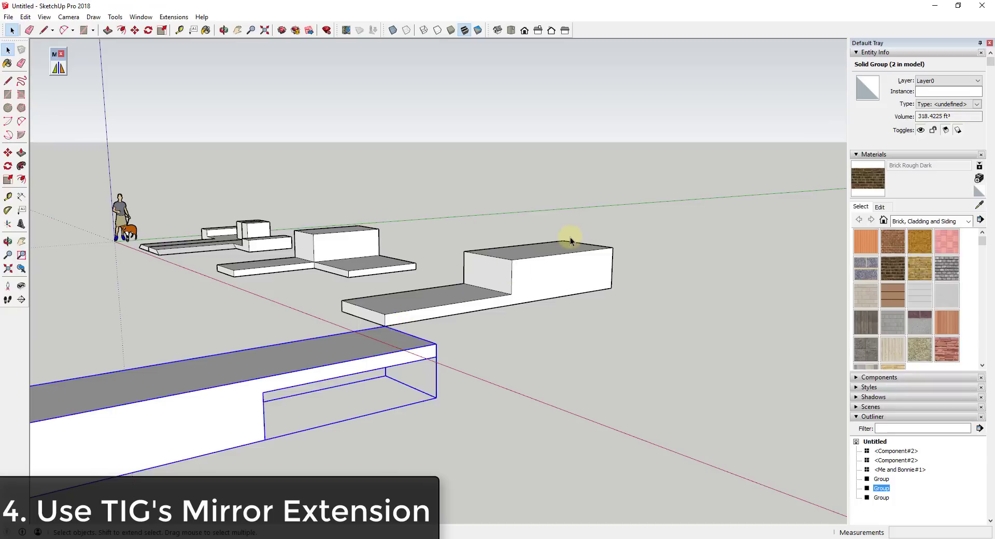
middle_drag(311, 377, 413, 407)
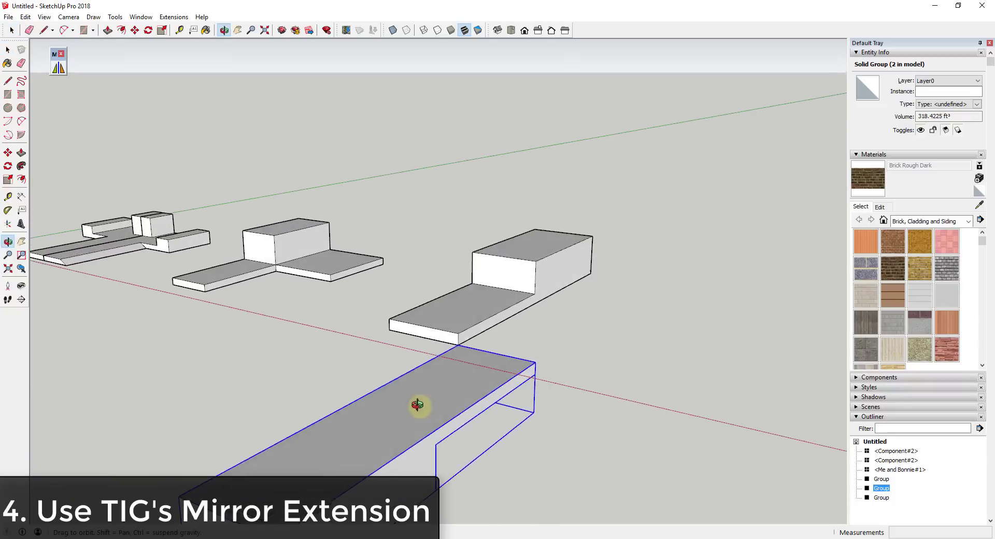
click(58, 68)
key(space)
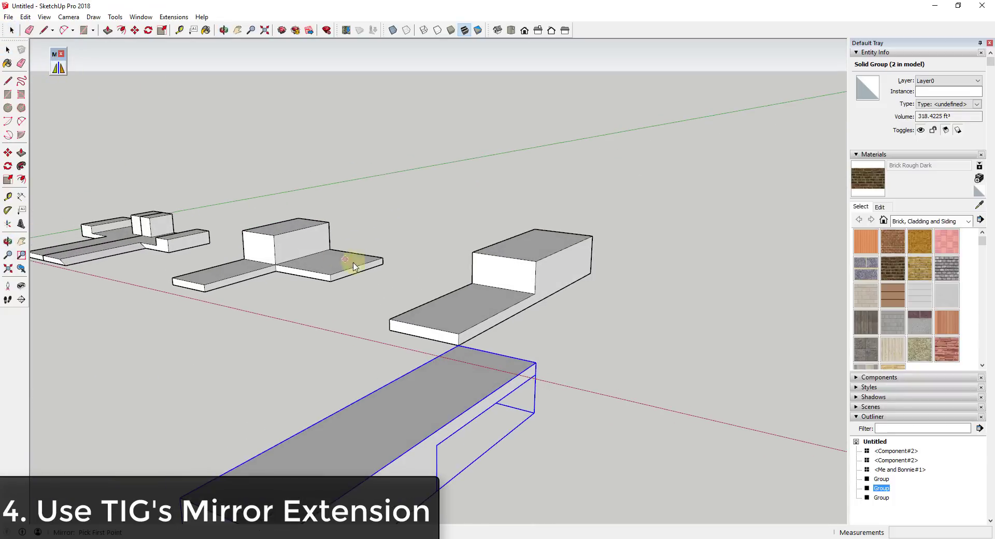
click(458, 316)
click(58, 68)
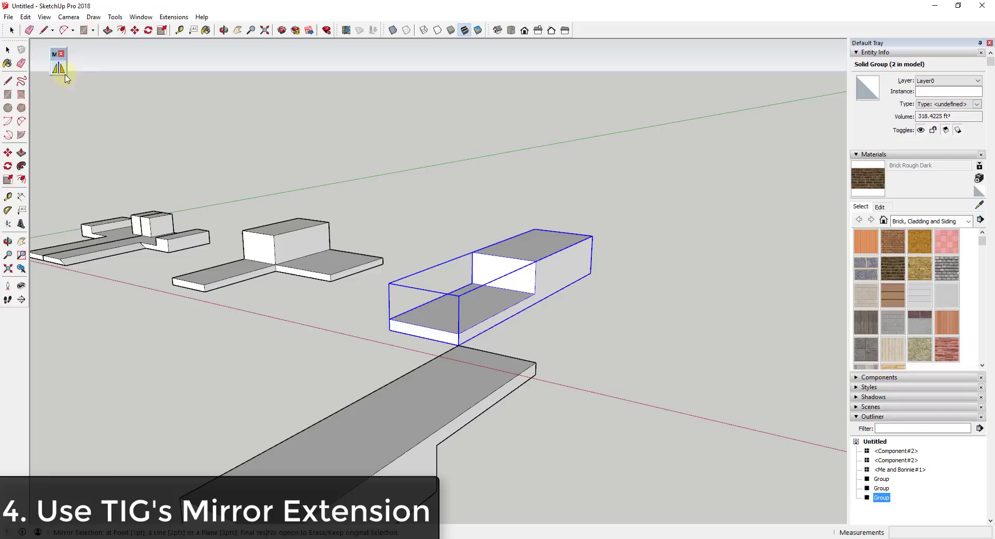
click(458, 346)
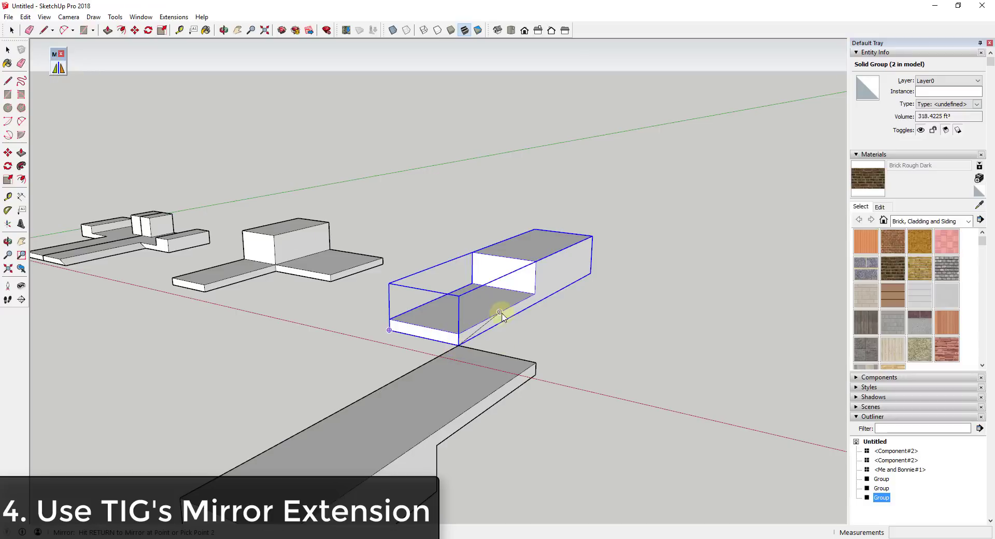
click(590, 274)
key(Return)
click(540, 296)
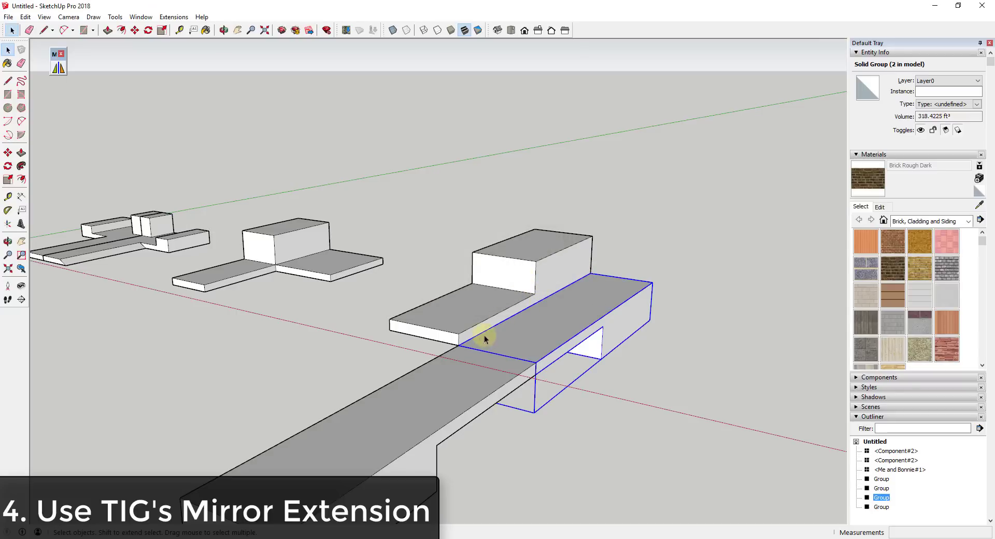
mouse_move(533, 333)
middle_down()
mouse_move(554, 307)
mouse_move(564, 311)
mouse_move(529, 351)
middle_up()
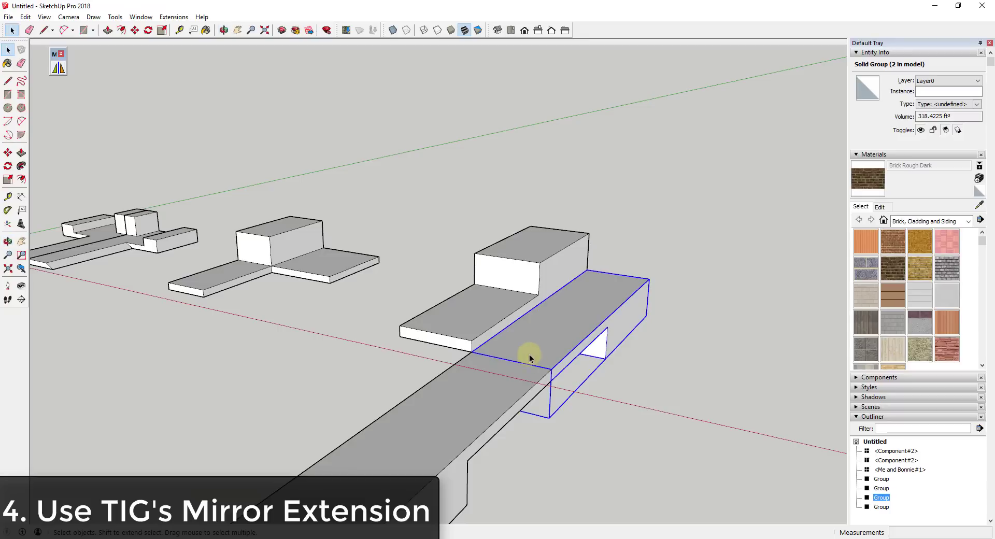
- Mirror the stepped block across the line between two opposite corners, keeping the original
click(536, 290)
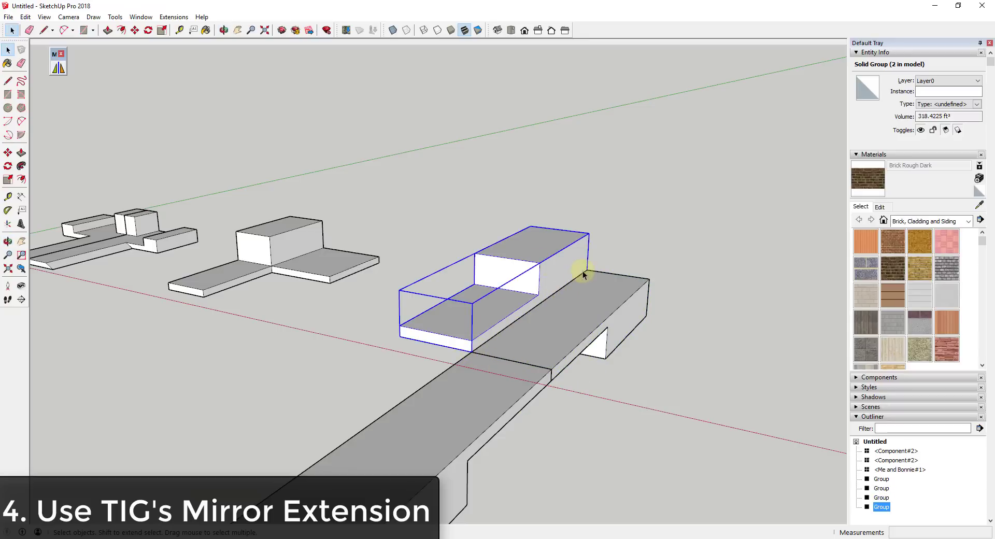
click(58, 68)
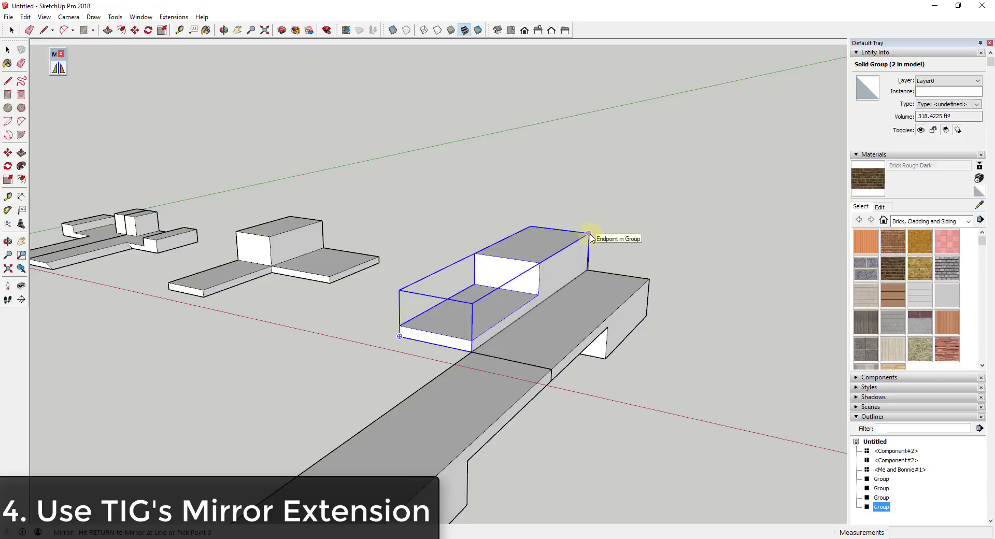
key(Return)
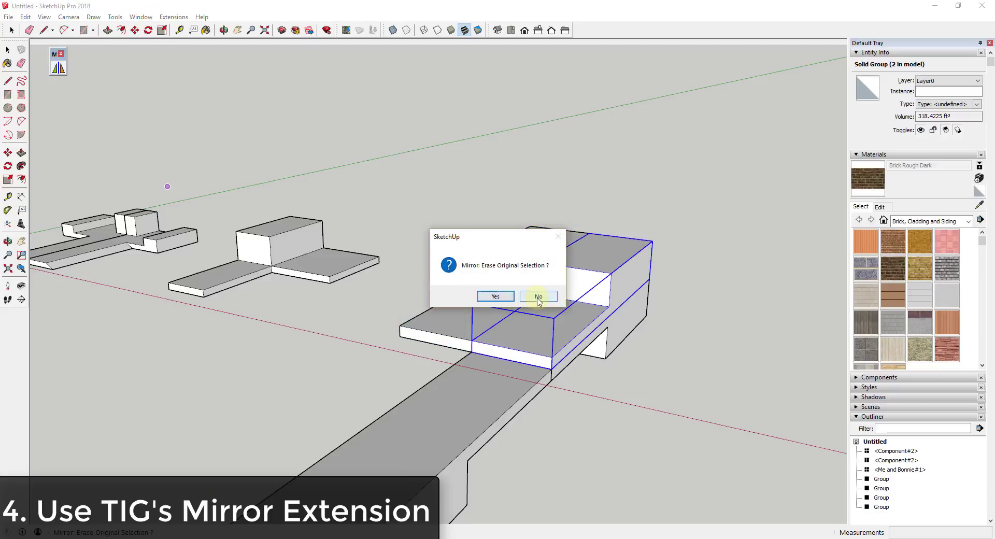
click(539, 296)
middle_drag(508, 318, 451, 345)
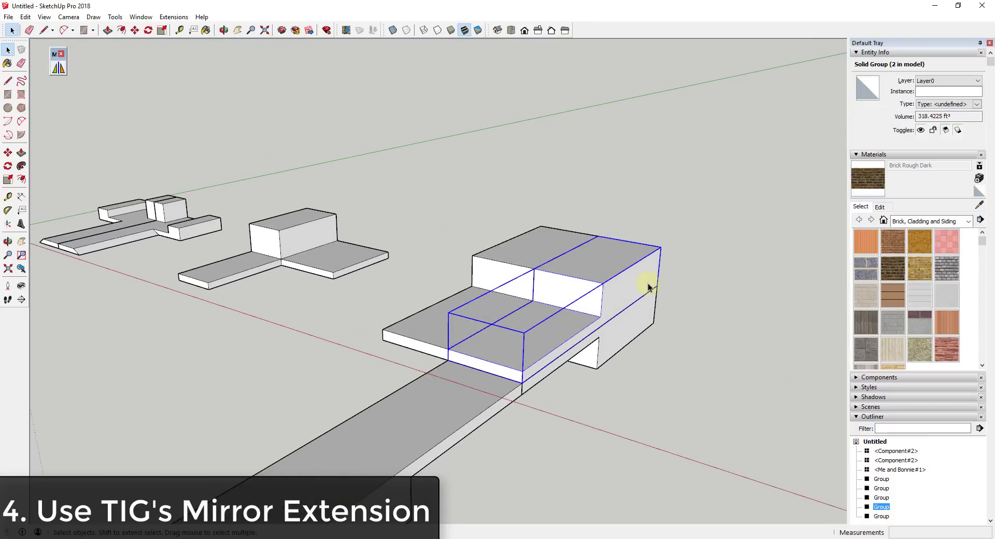
- Mirror the visible box along the line from its bottom corner to its far corner, keeping the original
scroll(612, 282, down, 2)
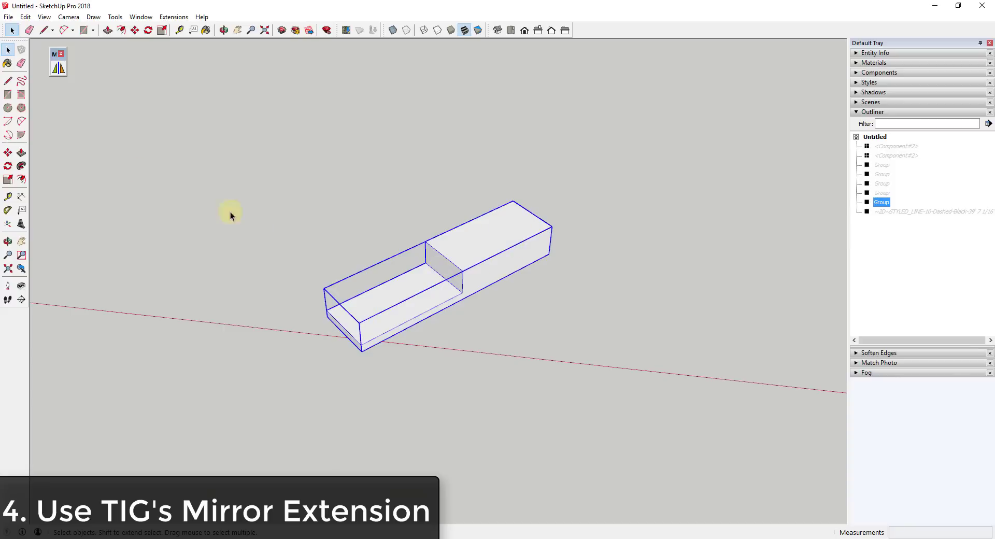
click(58, 68)
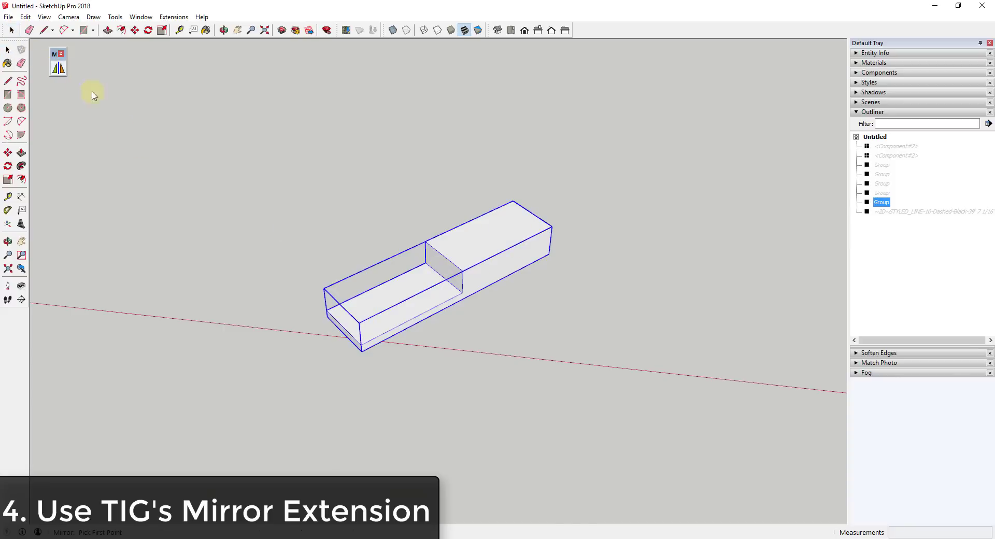
click(361, 351)
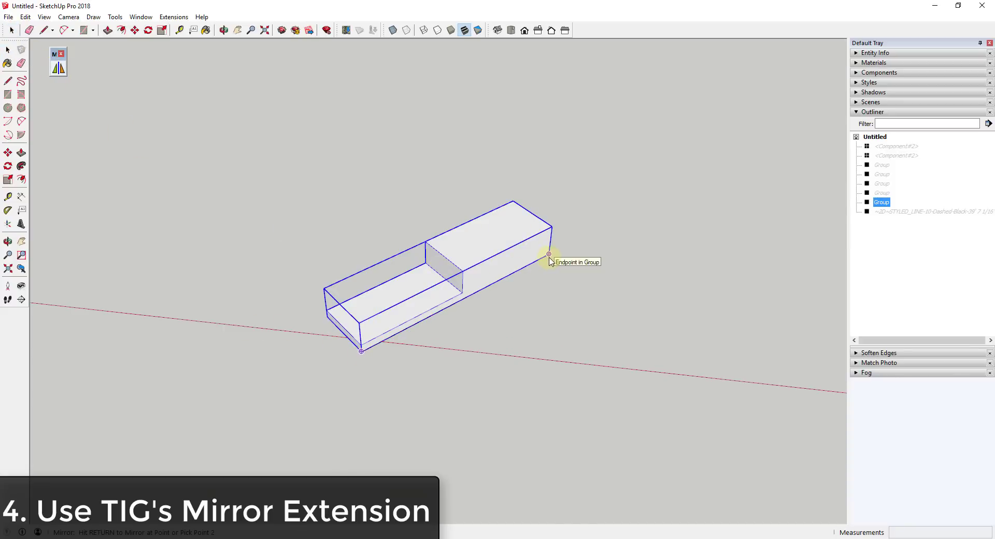
click(552, 227)
key(Return)
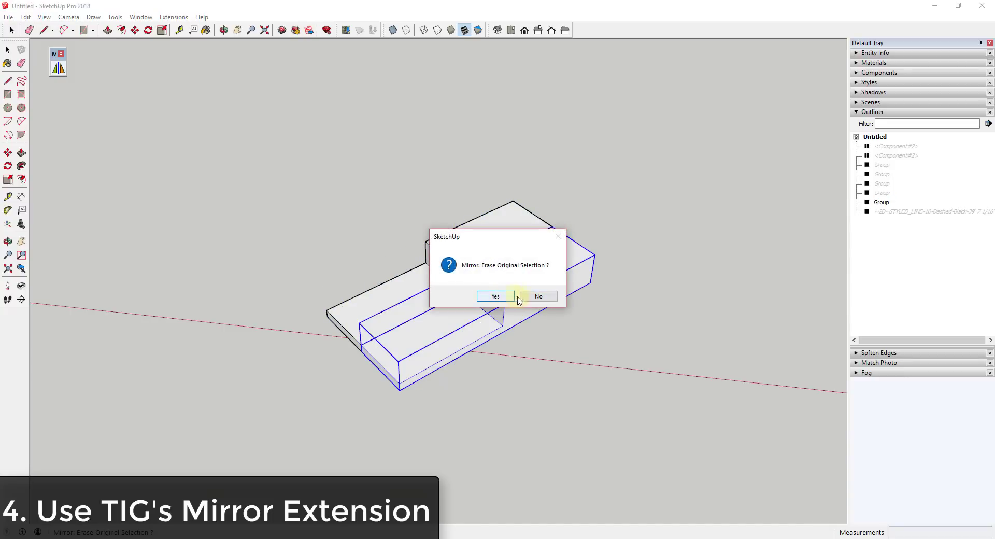
click(539, 298)
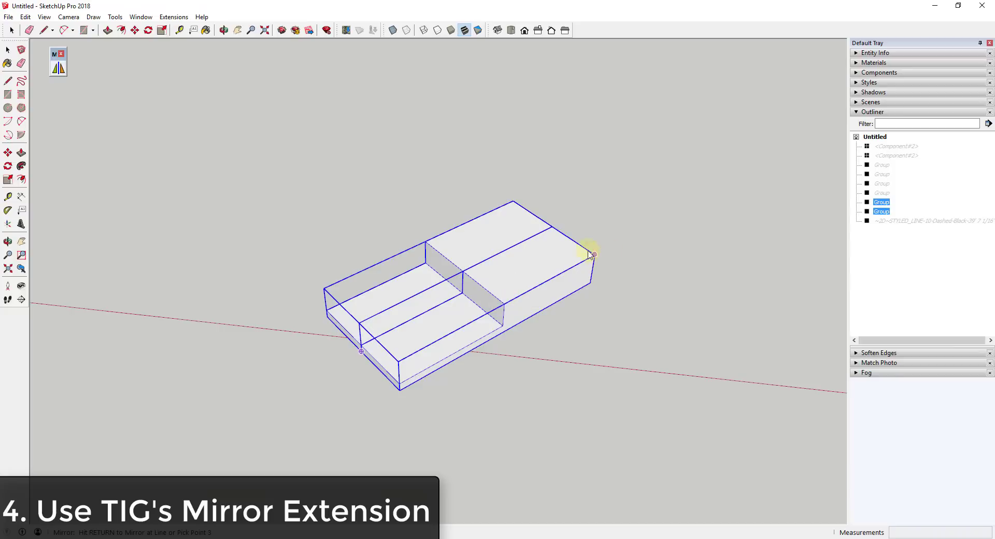
- Mirror both boxes upward across a plane through a third point, keeping the originals
click(552, 227)
click(535, 295)
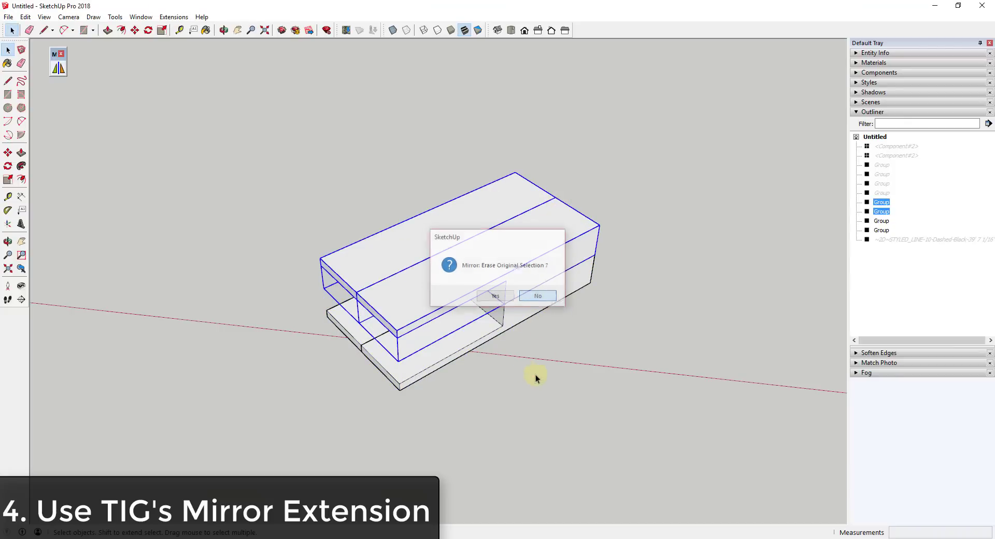
mouse_move(536, 374)
middle_down()
mouse_move(520, 266)
mouse_move(557, 276)
mouse_move(535, 291)
mouse_move(569, 279)
middle_up()
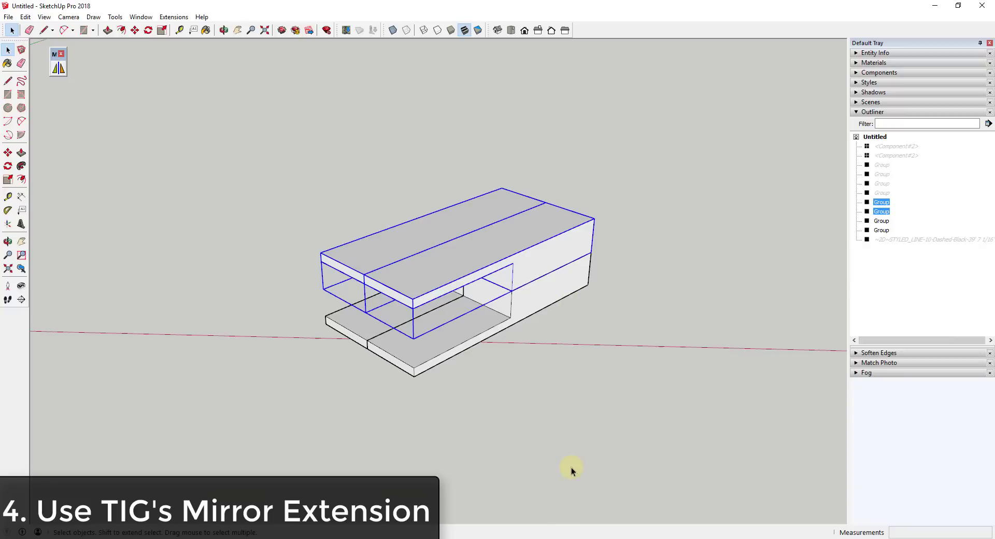